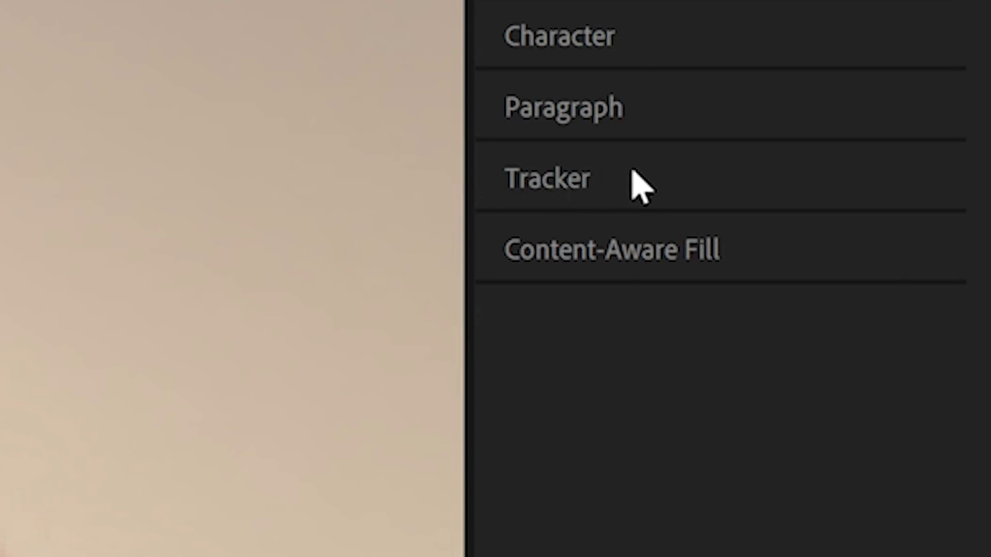
# - Put Tracker 1's Track Point 1 on the man's eye, shrink its search box, and analyze forward
pyautogui.click(599, 182)
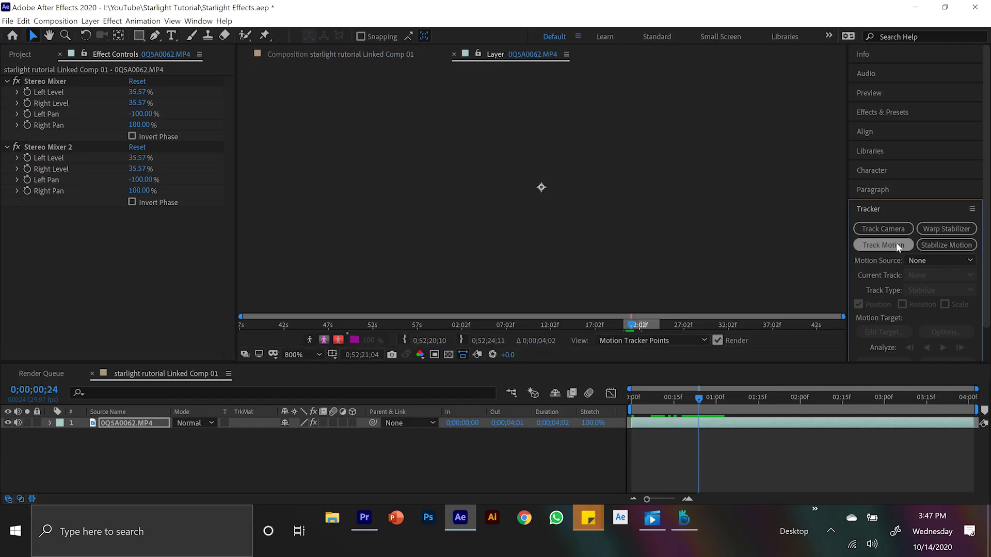
pyautogui.click(614, 312)
pyautogui.scroll(-8, 612, 210)
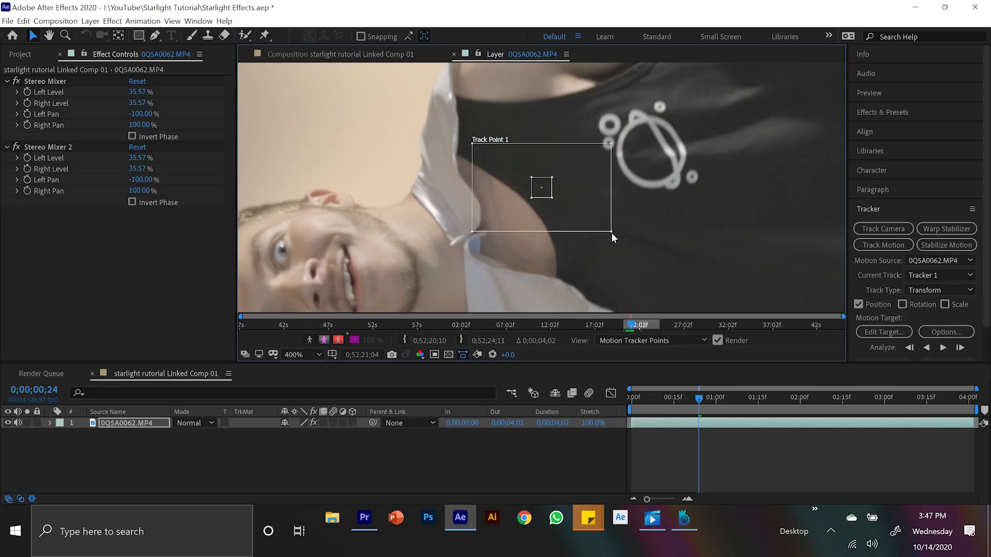
pyautogui.moveTo(705, 286); pyautogui.dragTo(558, 217)
pyautogui.moveTo(620, 256); pyautogui.dragTo(606, 240)
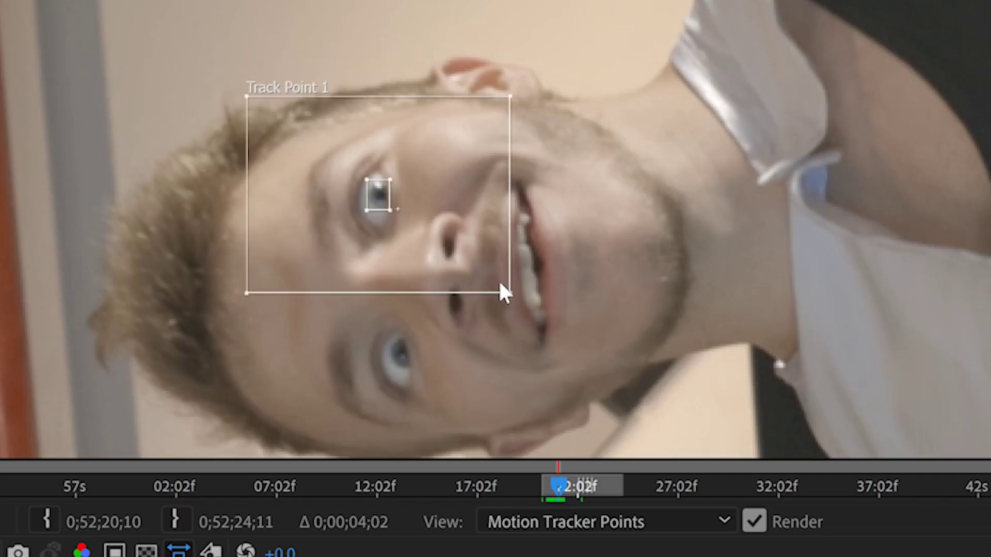
pyautogui.moveTo(503, 291); pyautogui.dragTo(440, 259)
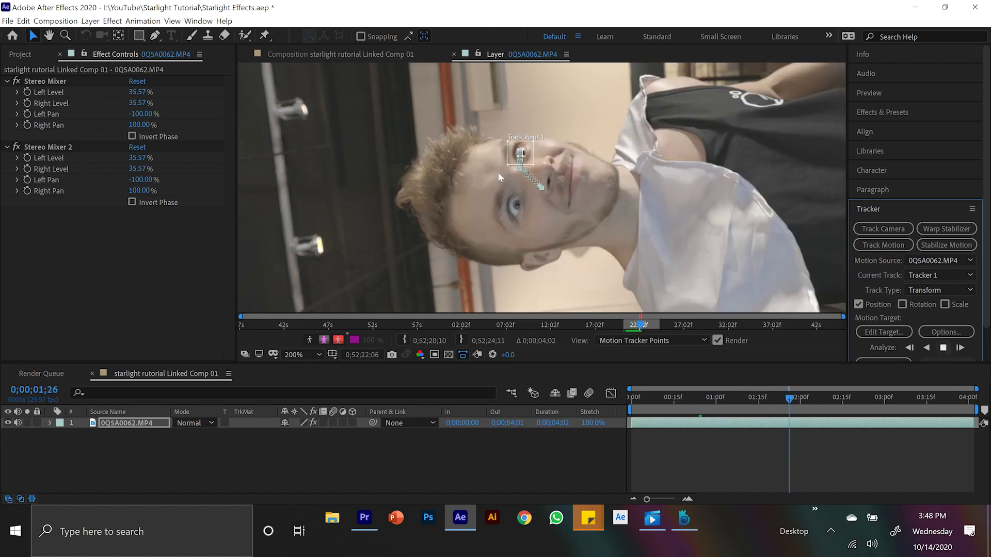
pyautogui.scroll(4, 492, 173)
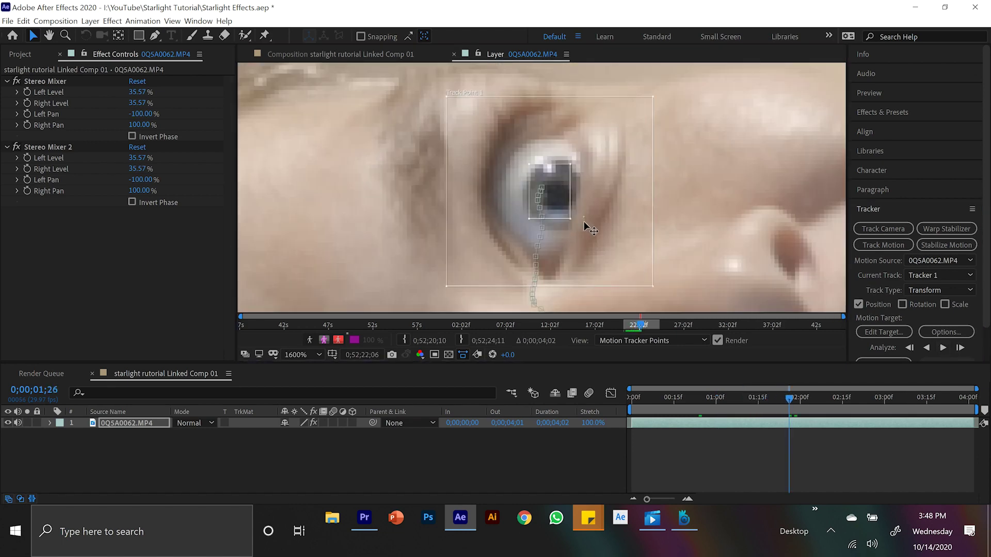
pyautogui.scroll(-2, 586, 228)
pyautogui.scroll(-2, 615, 267)
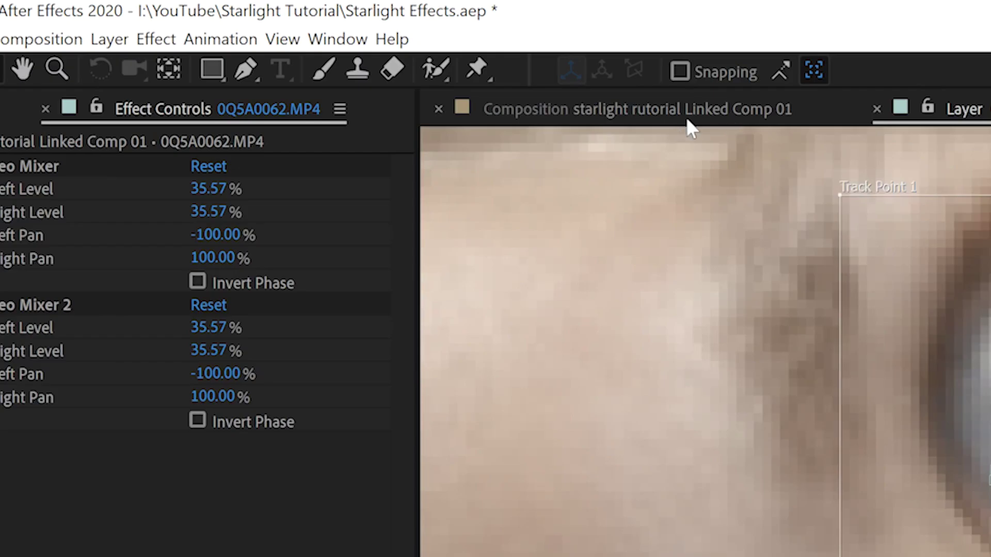
# - Create a new null object layer named 'eyeball track'
pyautogui.click(687, 118)
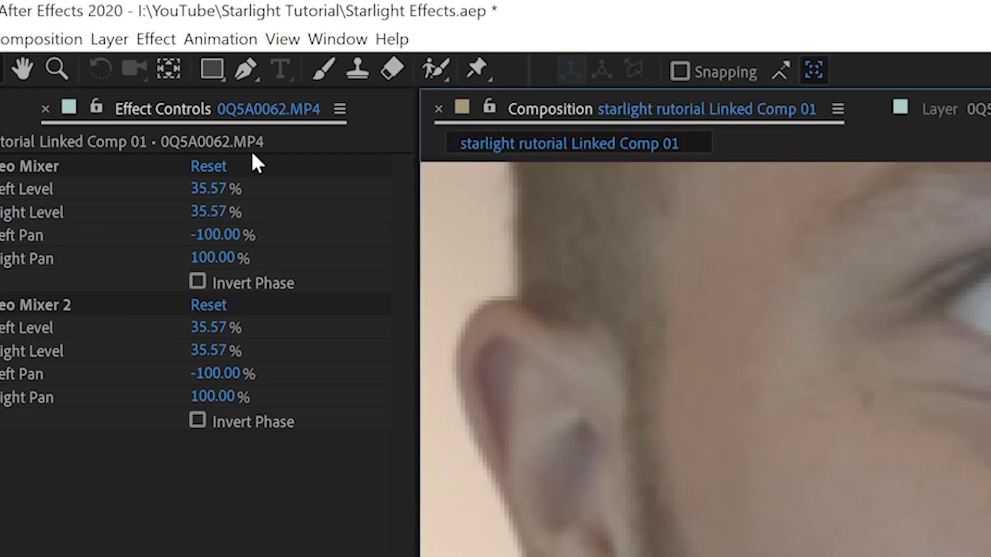
pyautogui.click(135, 40)
pyautogui.moveTo(109, 39)
pyautogui.moveTo(135, 66)
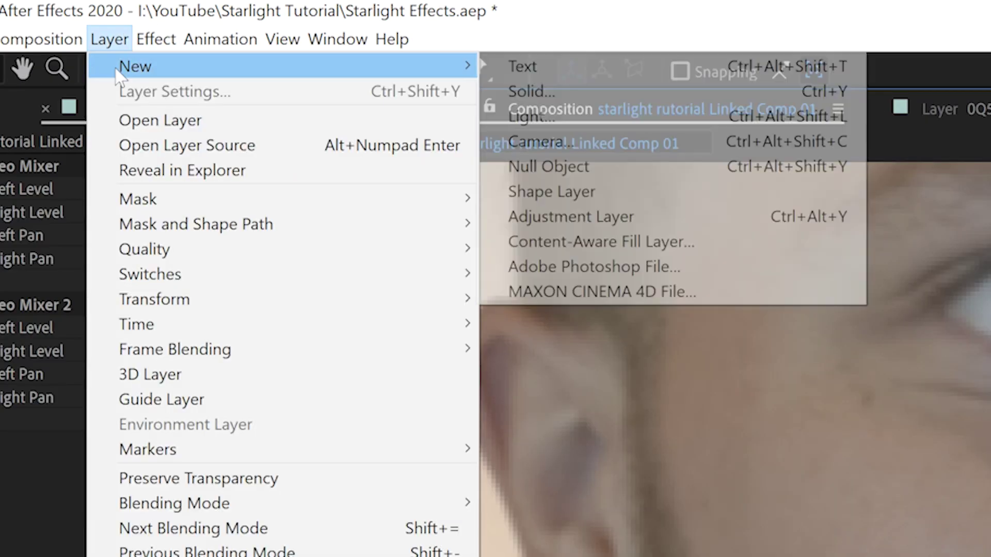
pyautogui.write('b')
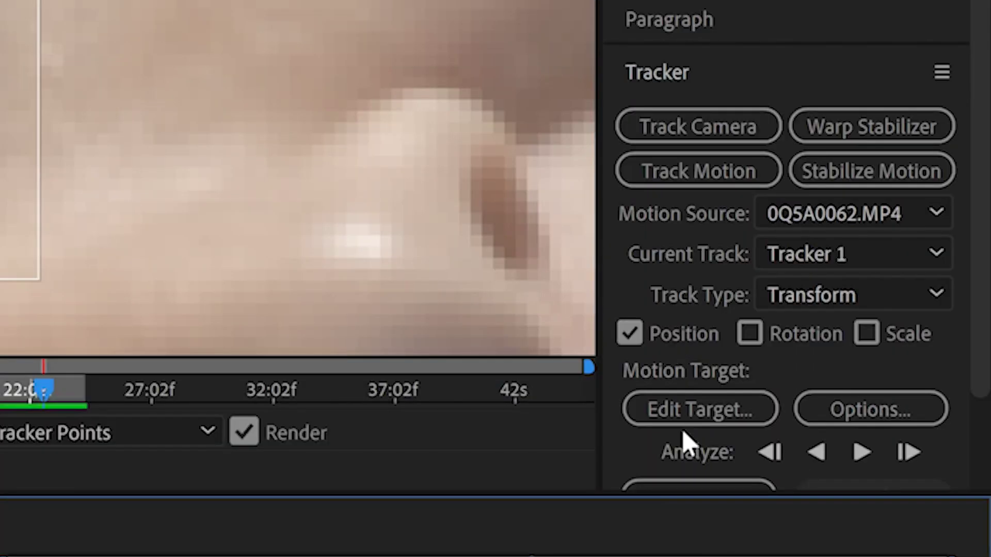
# - Set eyeball track as Tracker 1's motion target and apply the eye tracking data to it
pyautogui.click(690, 402)
pyautogui.click(497, 229)
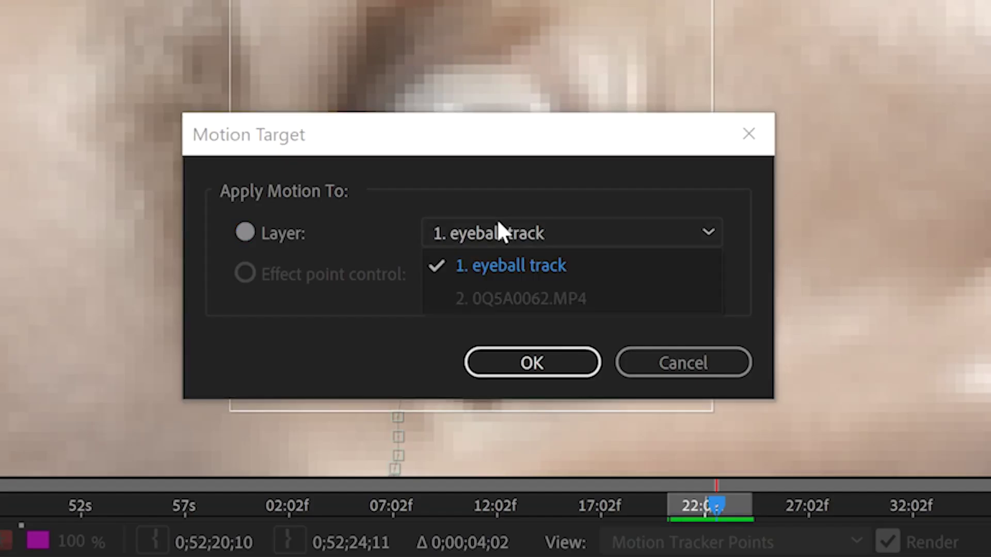
pyautogui.click(505, 261)
pyautogui.click(245, 233)
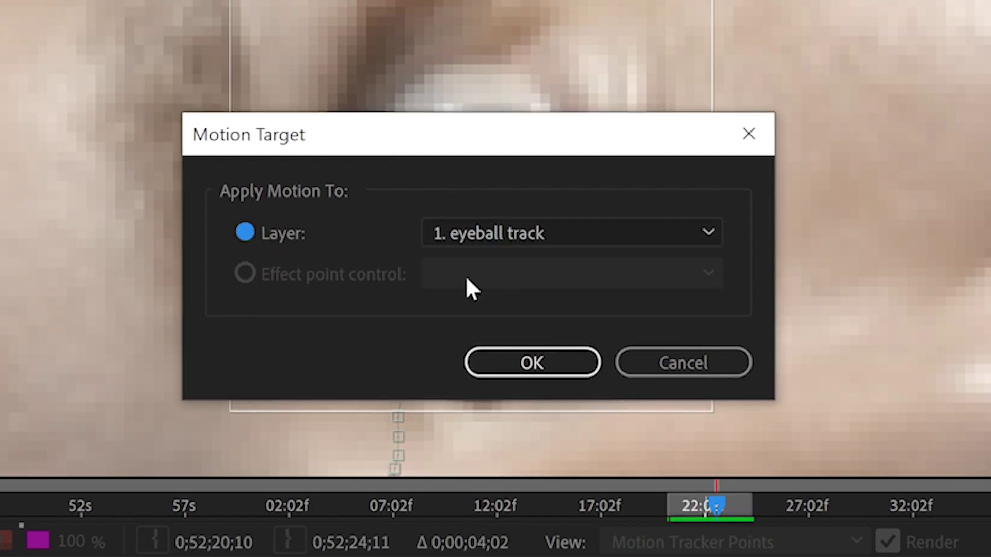
pyautogui.click(532, 362)
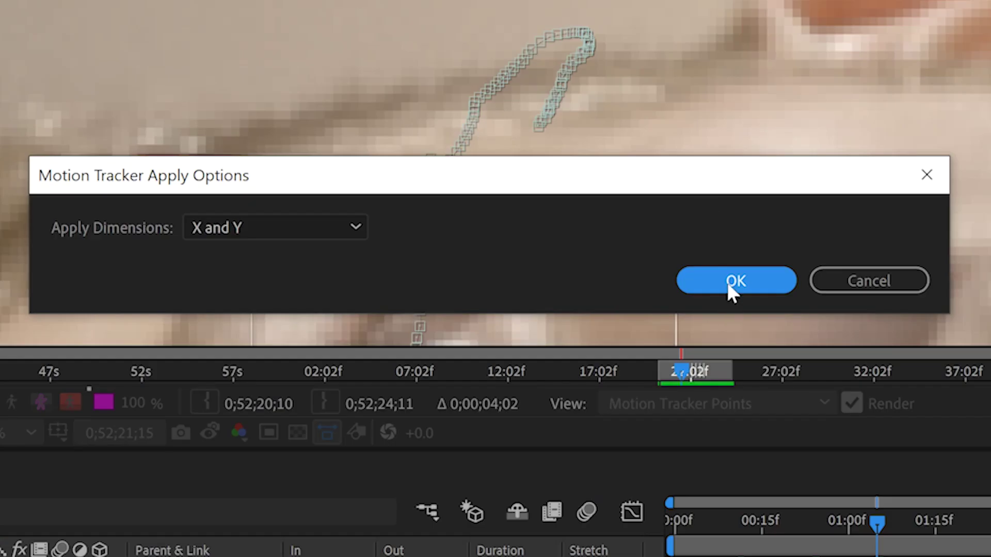
pyautogui.click(726, 280)
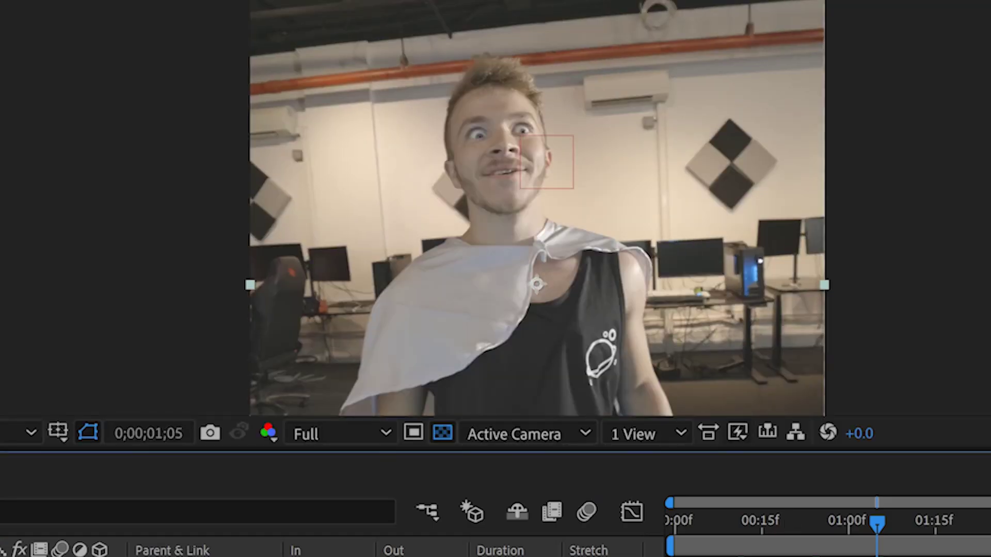
pyautogui.moveTo(894, 512); pyautogui.dragTo(906, 537)
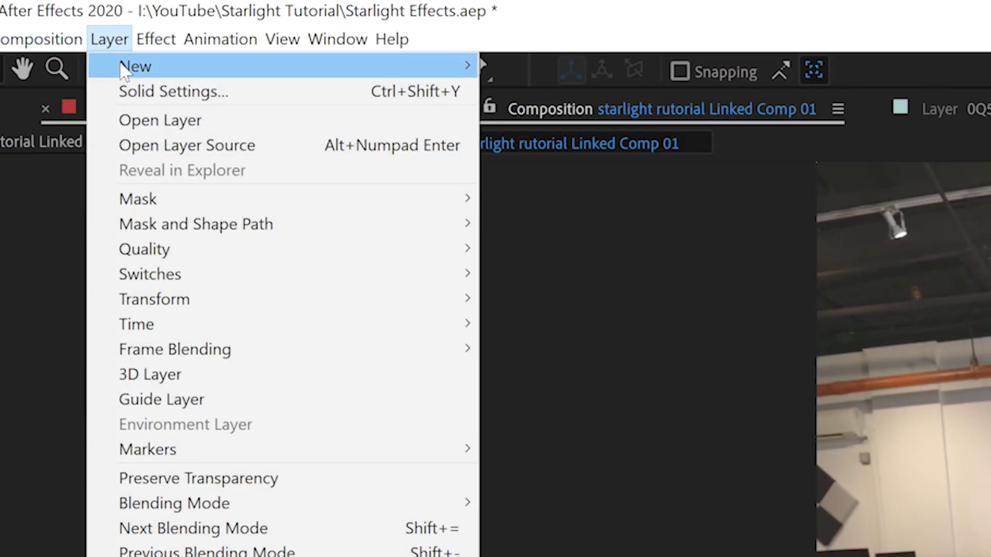
# - Add a 1080×1920 black solid named 'Eye matte' on top and hide its visibility
pyautogui.moveTo(123, 70)
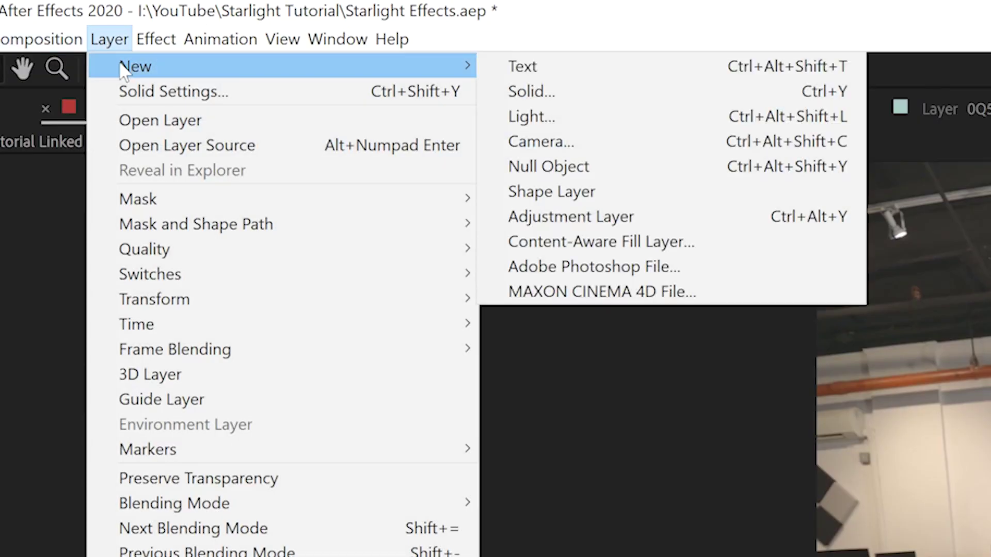
pyautogui.click(743, 105)
pyautogui.write('ma')
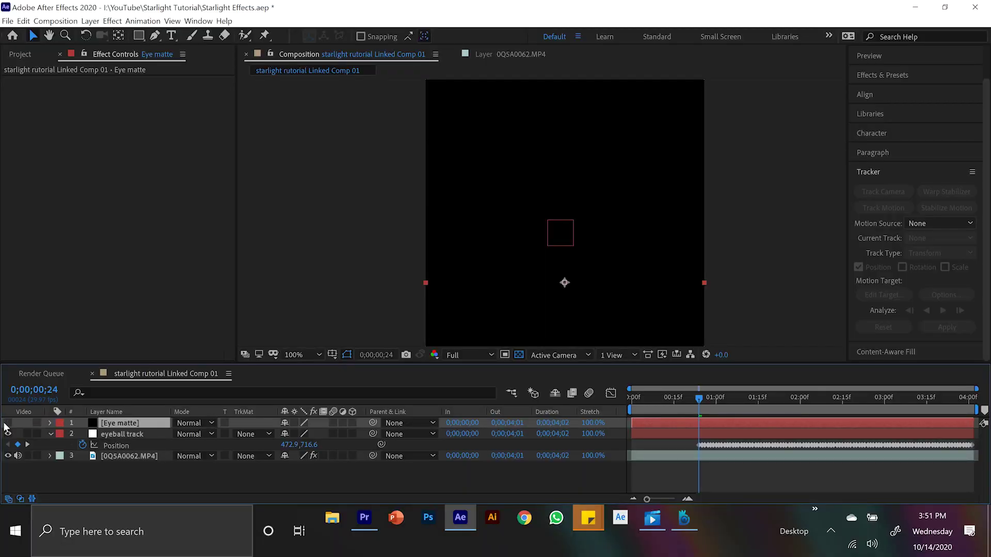
pyautogui.click(8, 423)
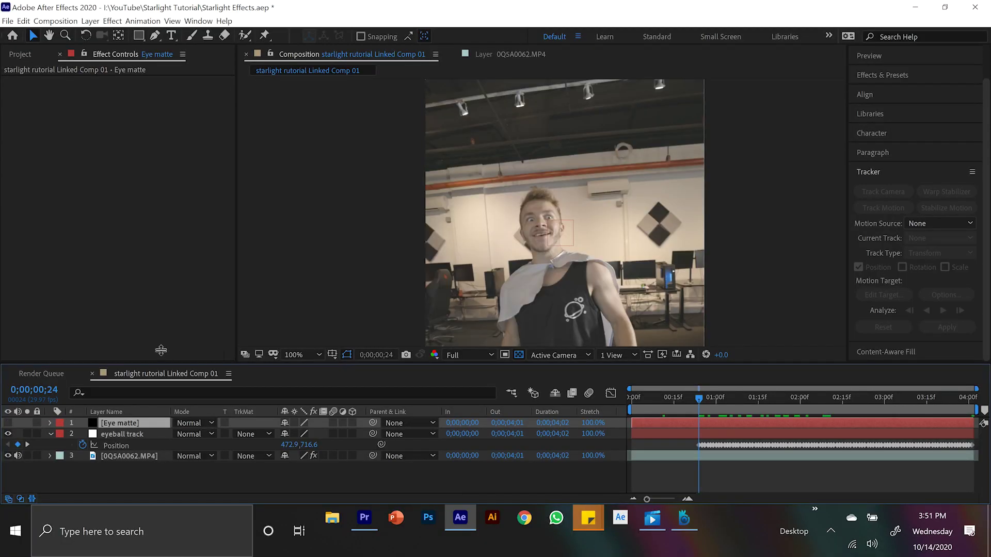
pyautogui.scroll(4, 553, 245)
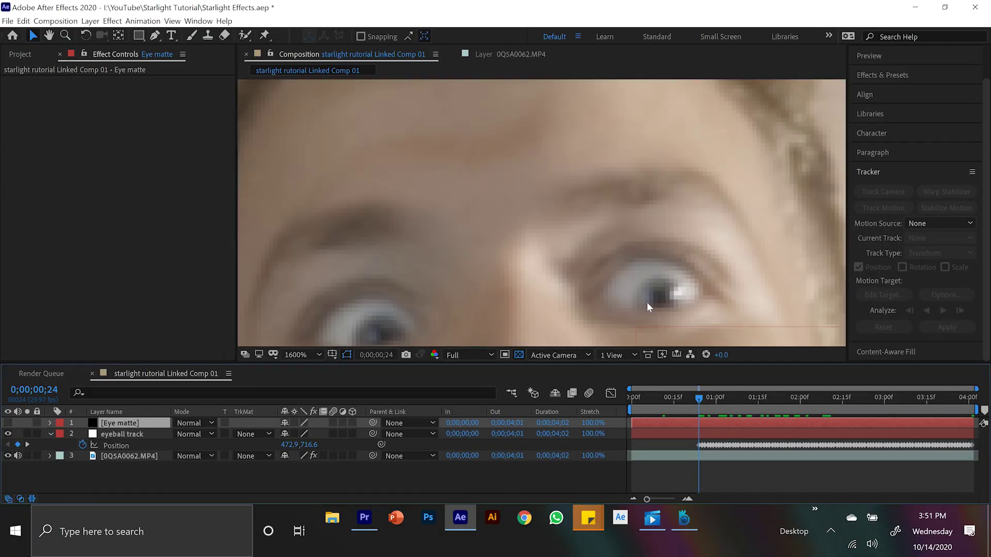
# - Draw an oval mask around the eye on Eye matte and parent it to eyeball track
pyautogui.press('space')
pyautogui.moveTo(649, 305); pyautogui.dragTo(565, 216)
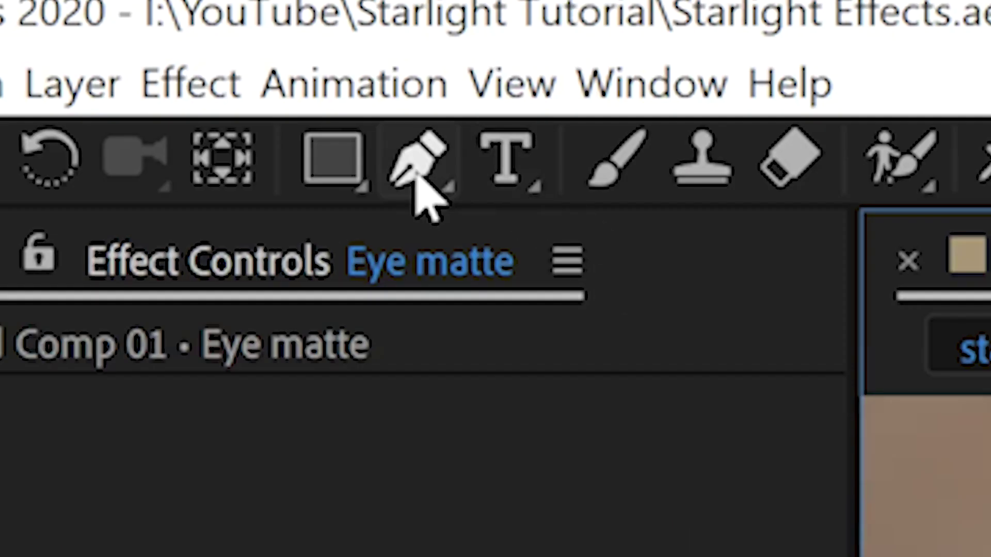
pyautogui.click(417, 174)
pyautogui.moveTo(553, 209); pyautogui.dragTo(548, 221)
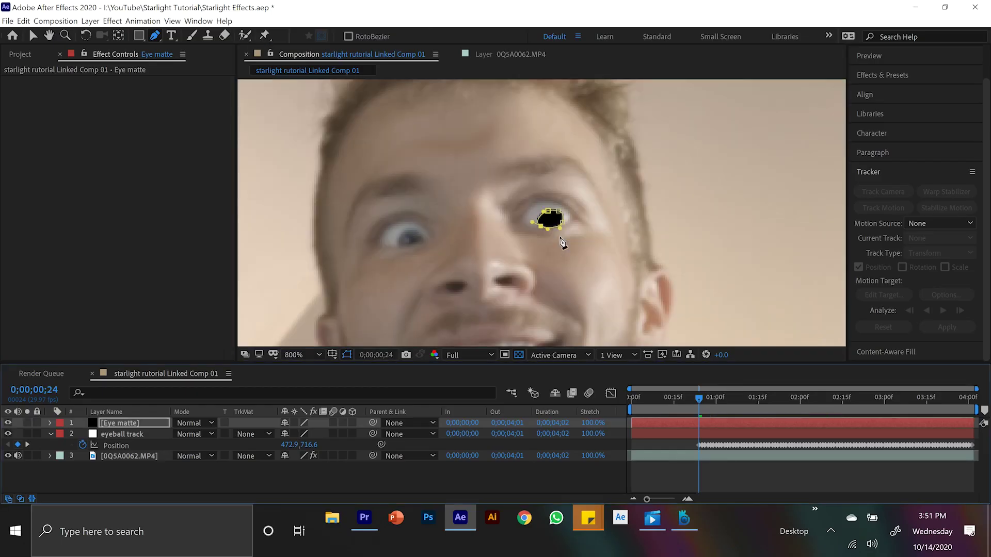
pyautogui.scroll(-3, 566, 253)
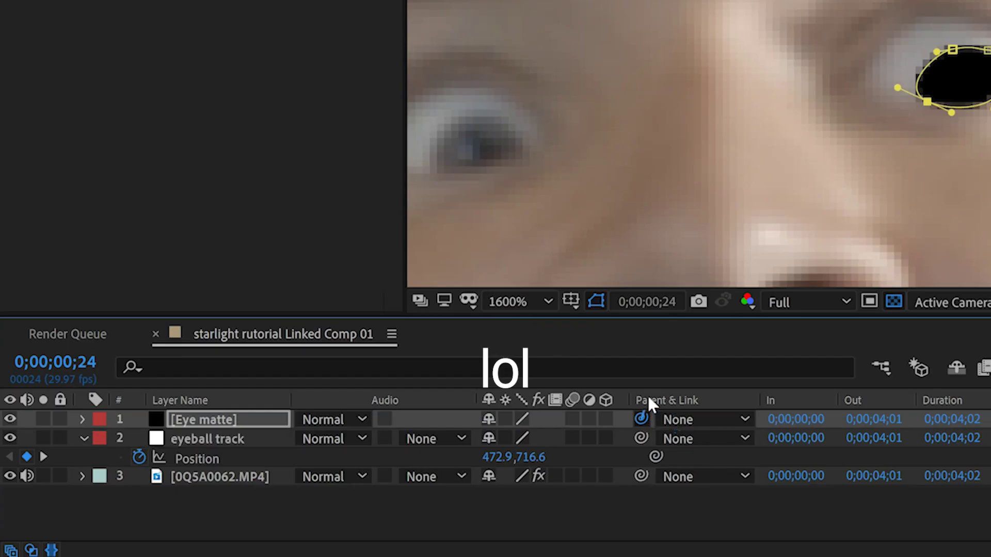
pyautogui.moveTo(235, 449); pyautogui.dragTo(228, 441)
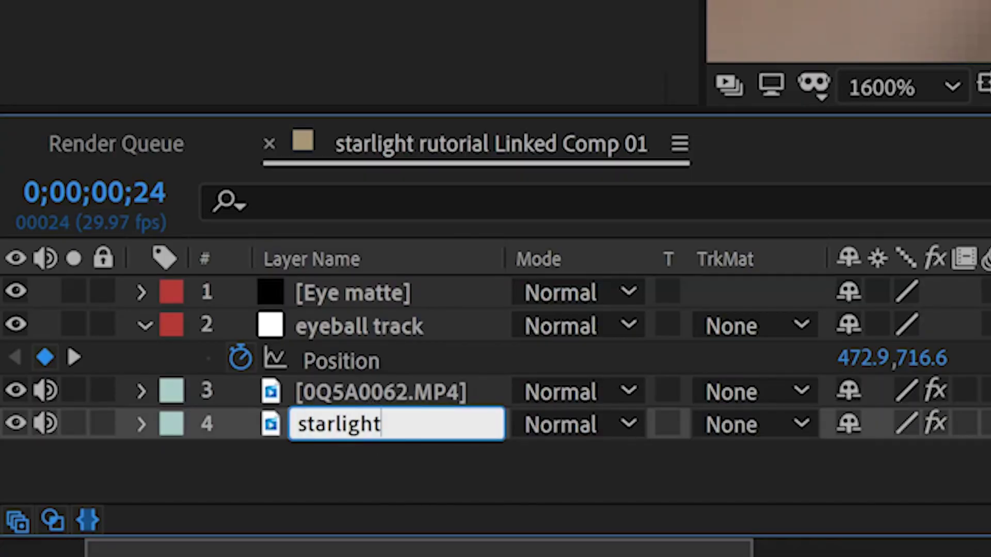
# - Name the footage copy 'starlight' and give eye aniamtion an Alpha Matte from Eye matte
pyautogui.click(436, 397)
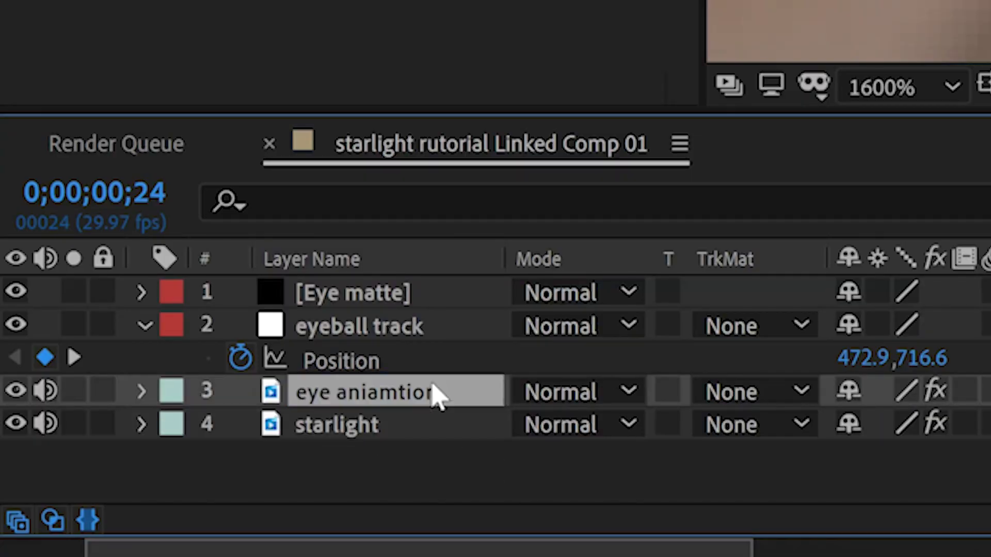
pyautogui.moveTo(431, 397); pyautogui.dragTo(431, 330)
pyautogui.click(722, 326)
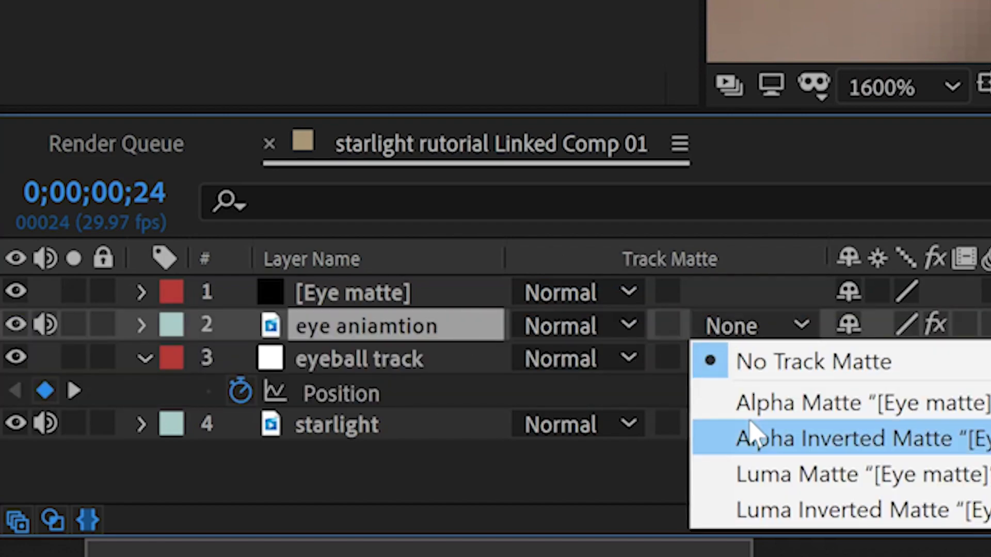
pyautogui.click(428, 335)
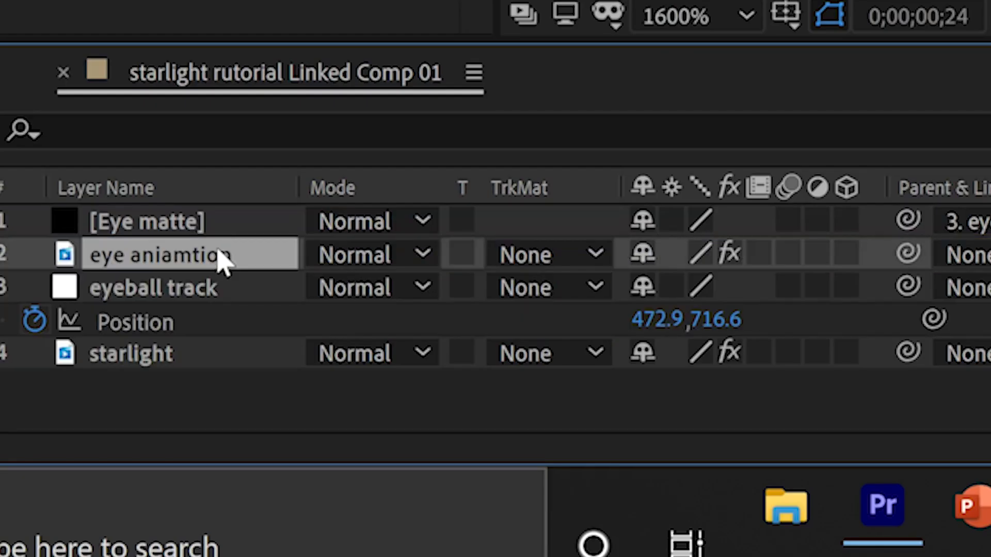
pyautogui.click(526, 255)
pyautogui.click(543, 332)
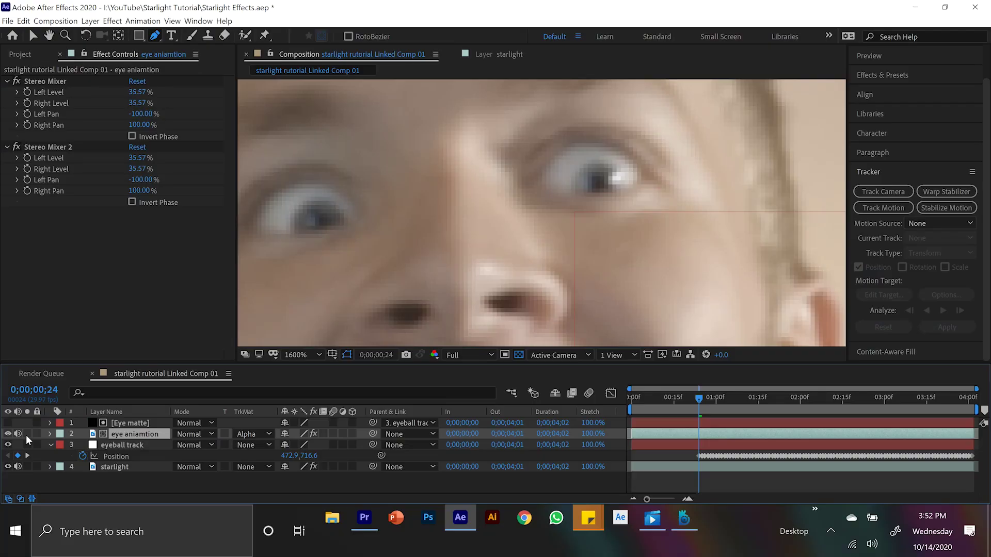
# - Solo eye aniamtion and scrub the timeline to confirm the matted eye follows
pyautogui.click(26, 434)
pyautogui.press(',')
pyautogui.press(',')
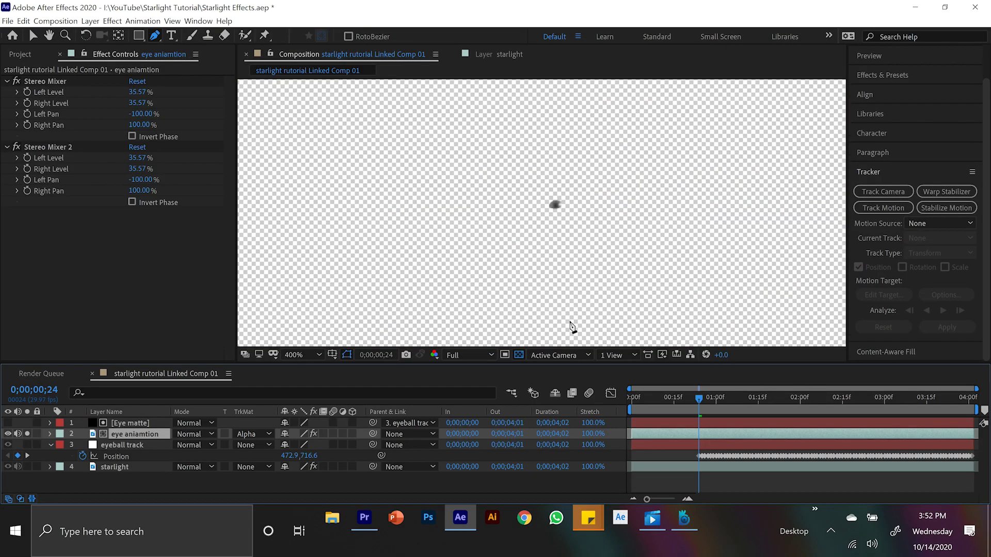
pyautogui.moveTo(725, 399); pyautogui.dragTo(808, 411)
pyautogui.moveTo(738, 407); pyautogui.dragTo(714, 407)
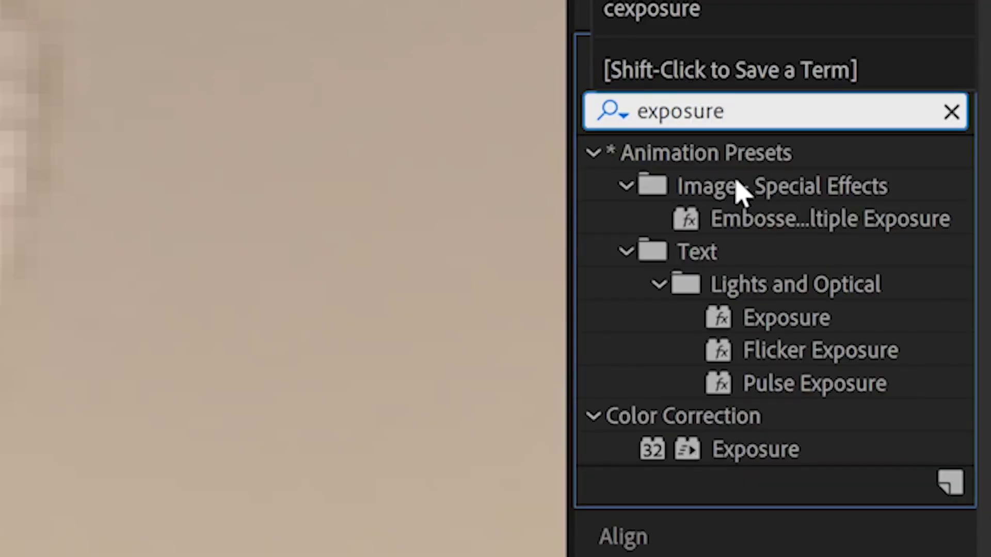
# - Apply the Color Correction Exposure effect to eye aniamtion with Exposure 2.20
pyautogui.press('Return')
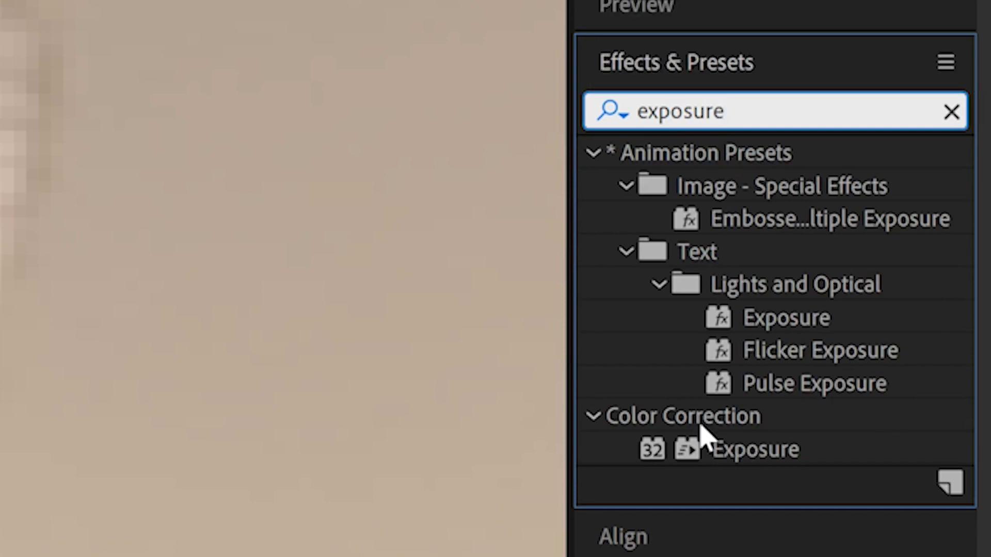
pyautogui.moveTo(757, 451); pyautogui.dragTo(760, 369)
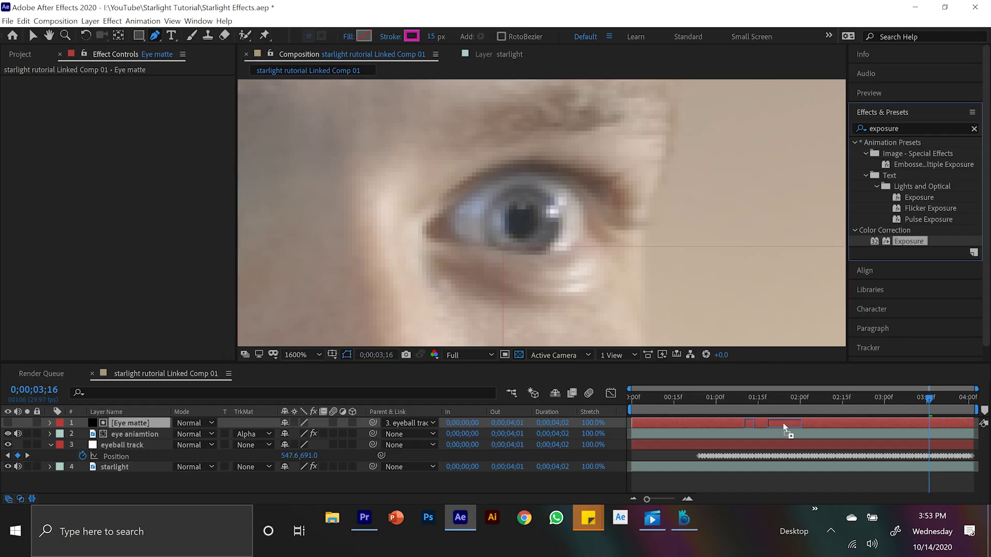
pyautogui.moveTo(783, 424); pyautogui.dragTo(784, 436)
pyautogui.press('v')
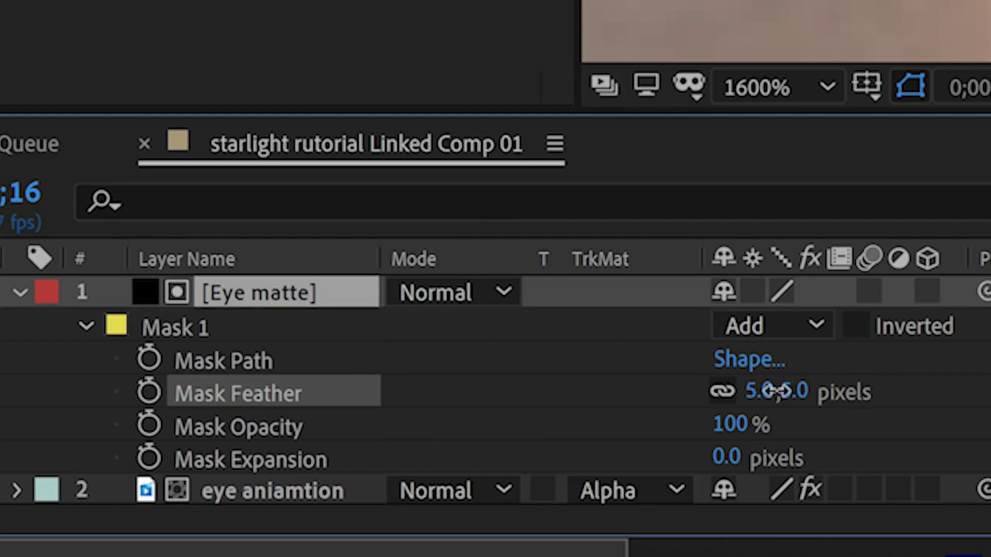
# - Pull the Eye matte mask edge in with a -2 pixel Mask Expansion
pyautogui.moveTo(727, 457); pyautogui.dragTo(725, 458)
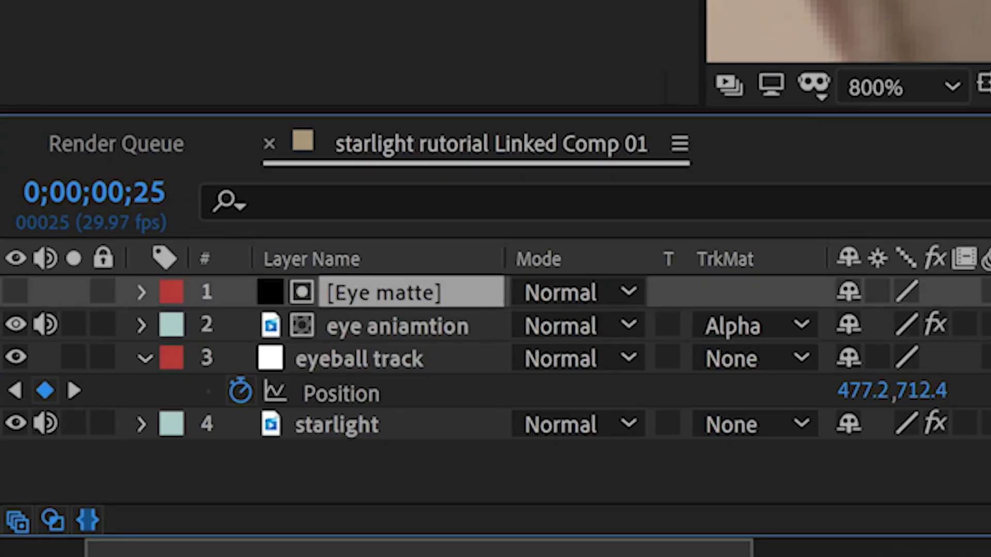
# - Duplicate the eye mask as Mask 2 and keyframe its path to fit the other eyeball
pyautogui.press('m')
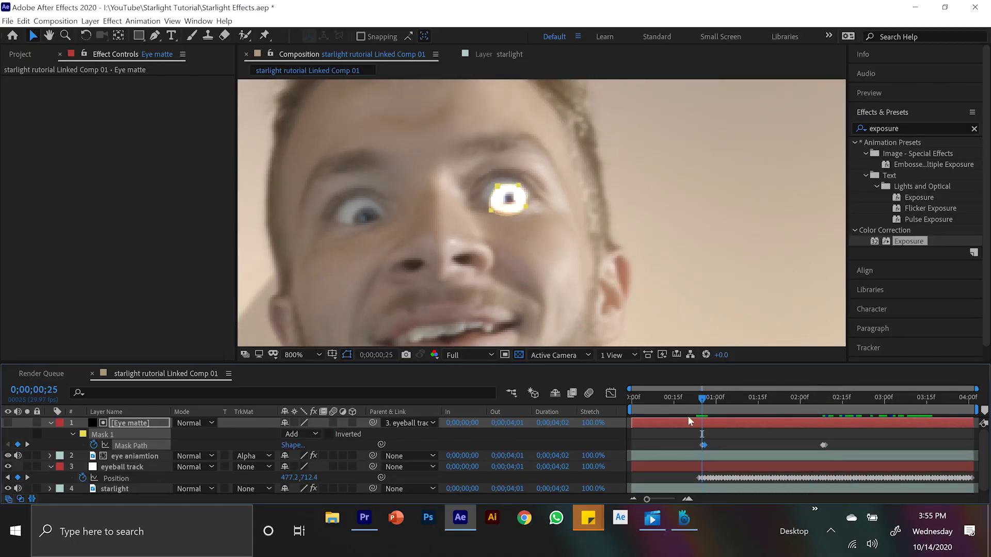
pyautogui.scroll(4, 545, 248)
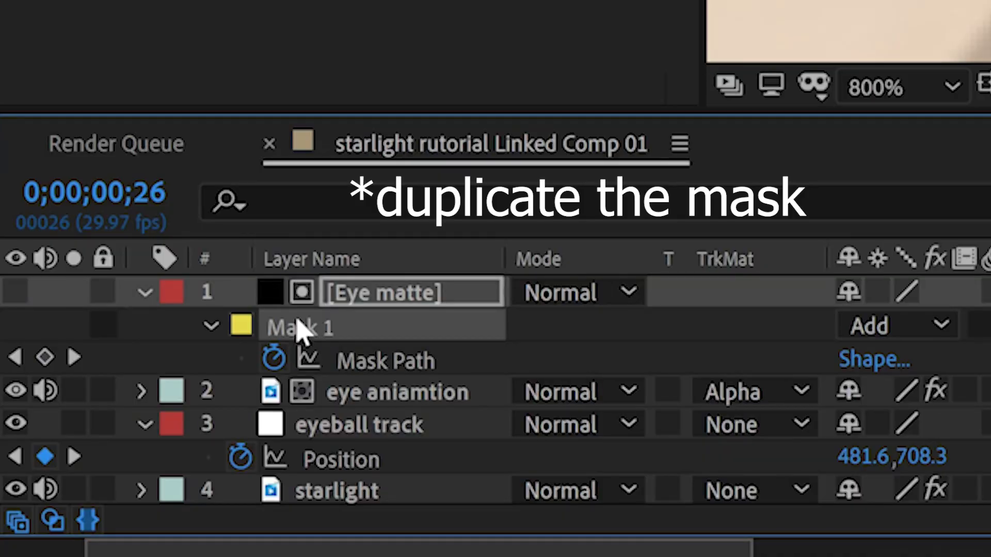
pyautogui.hotkey('ctrl', 'd')
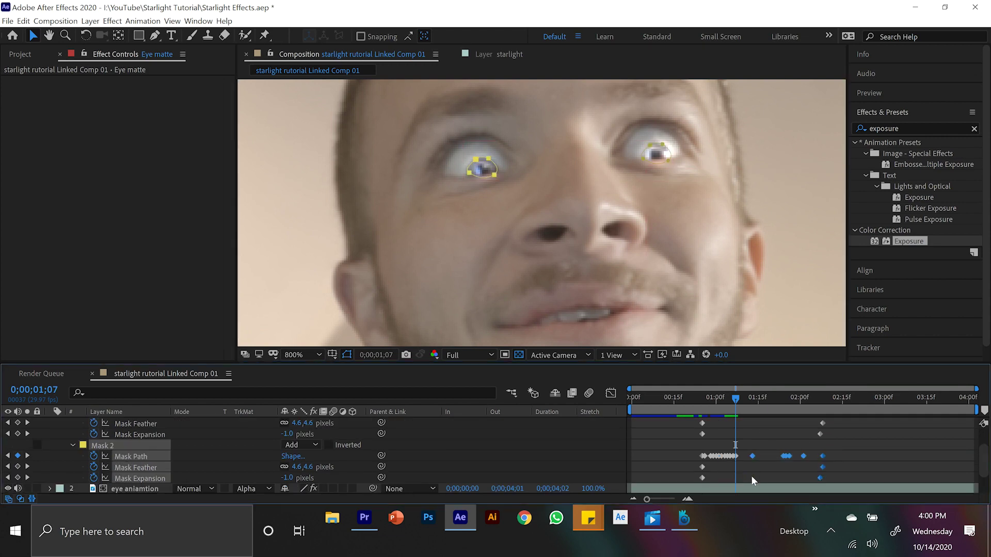
pyautogui.scroll(-1, 582, 282)
pyautogui.scroll(2, 521, 225)
pyautogui.moveTo(516, 242); pyautogui.dragTo(515, 243)
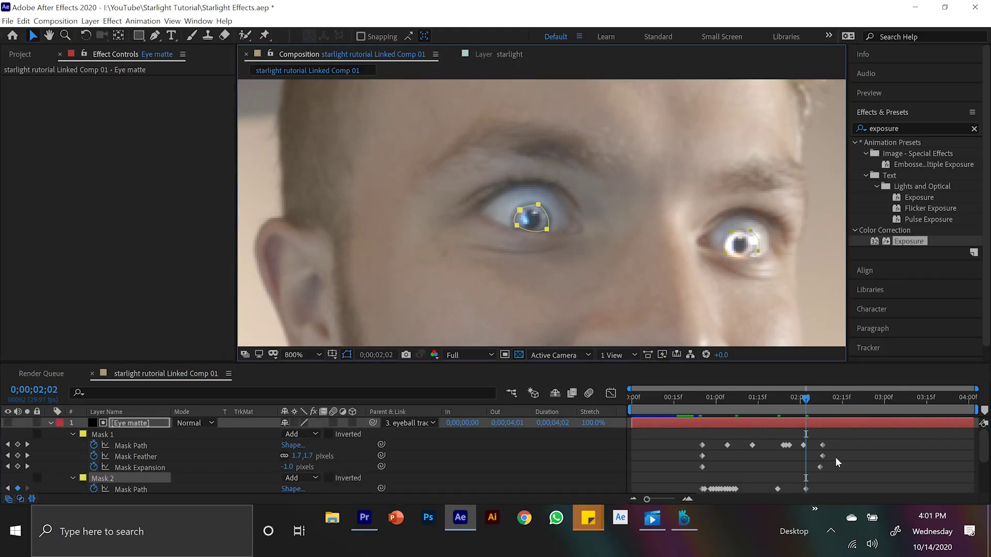
pyautogui.click(734, 405)
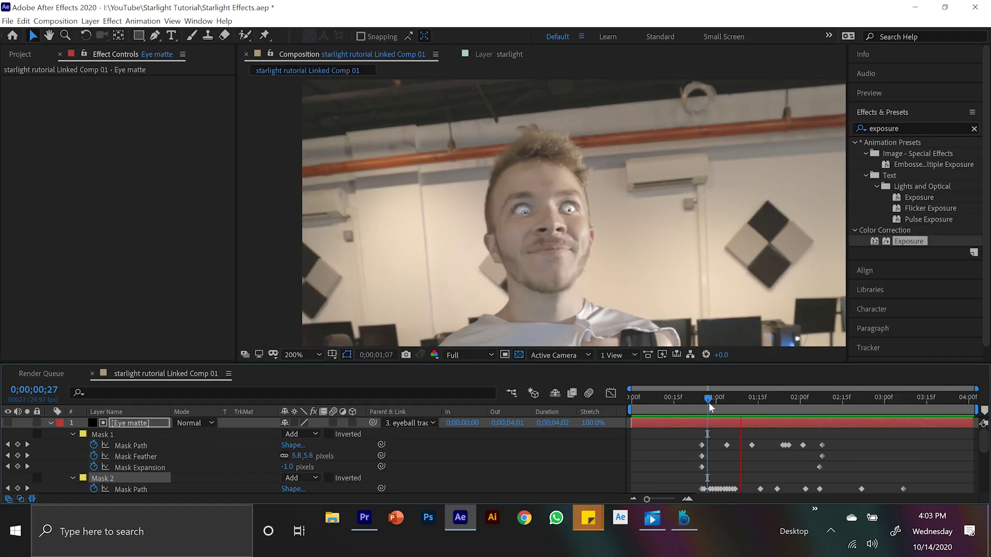
# - Add a wiggle(10,2) expression to the eye Exposure so the white glow flickers
pyautogui.moveTo(708, 399); pyautogui.dragTo(881, 399)
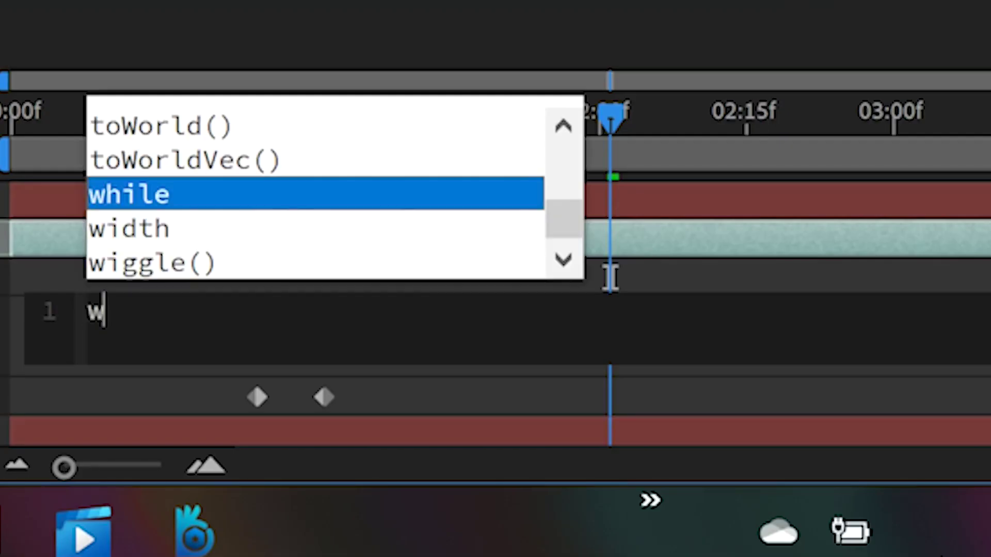
pyautogui.write('igg')
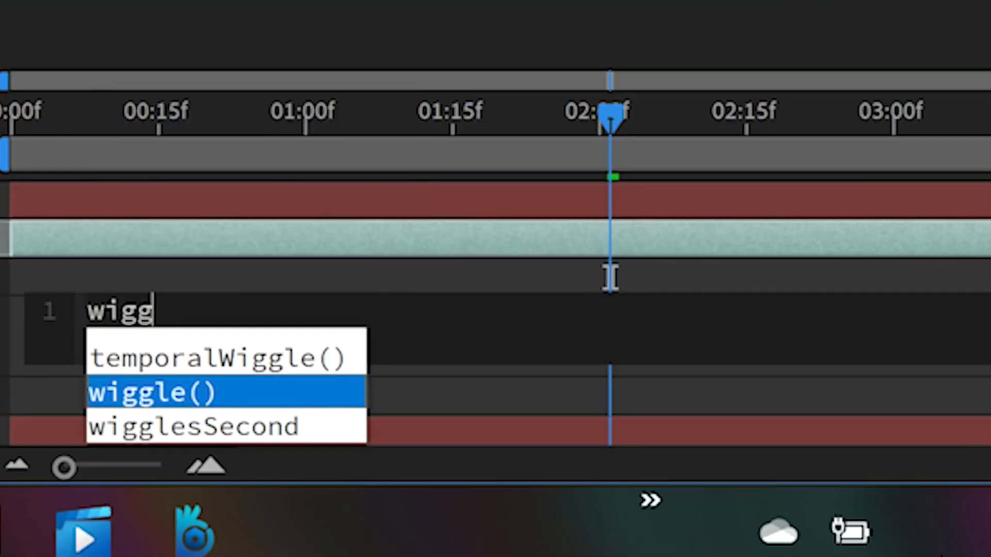
pyautogui.write('le')
pyautogui.press('Return')
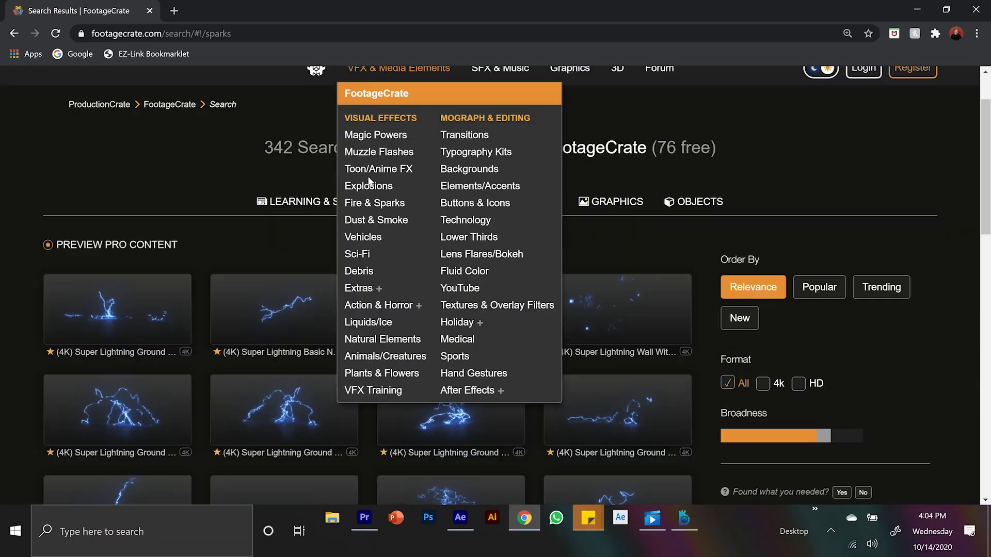
# - Search FootageCrate for 'sparks' footage and browse the results
pyautogui.scroll(-12, 369, 181)
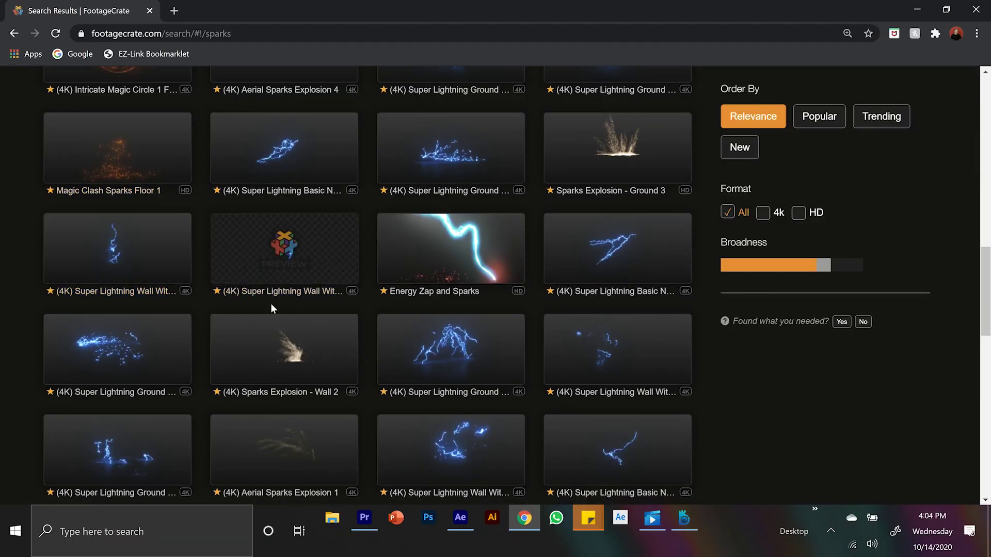
pyautogui.scroll(-5, 272, 343)
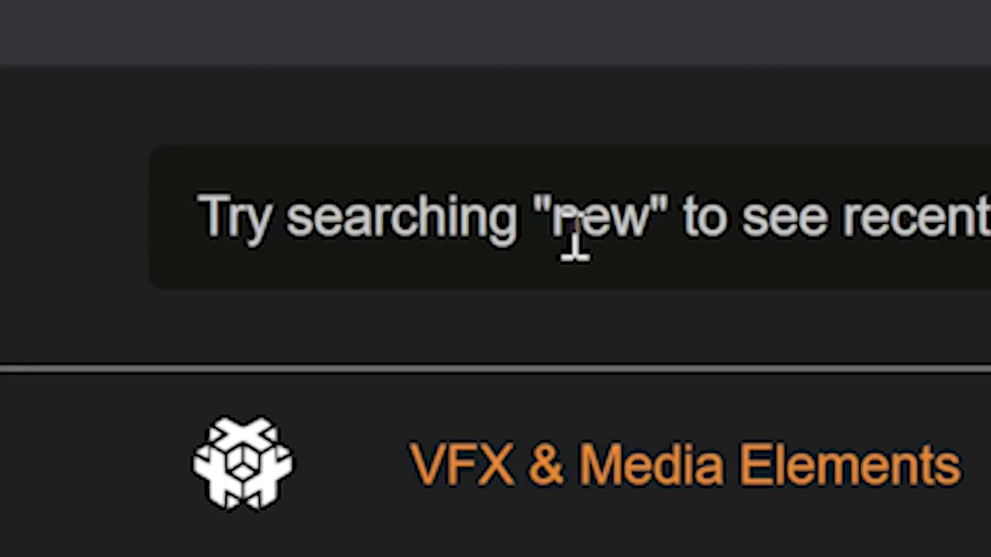
pyautogui.write('sparks')
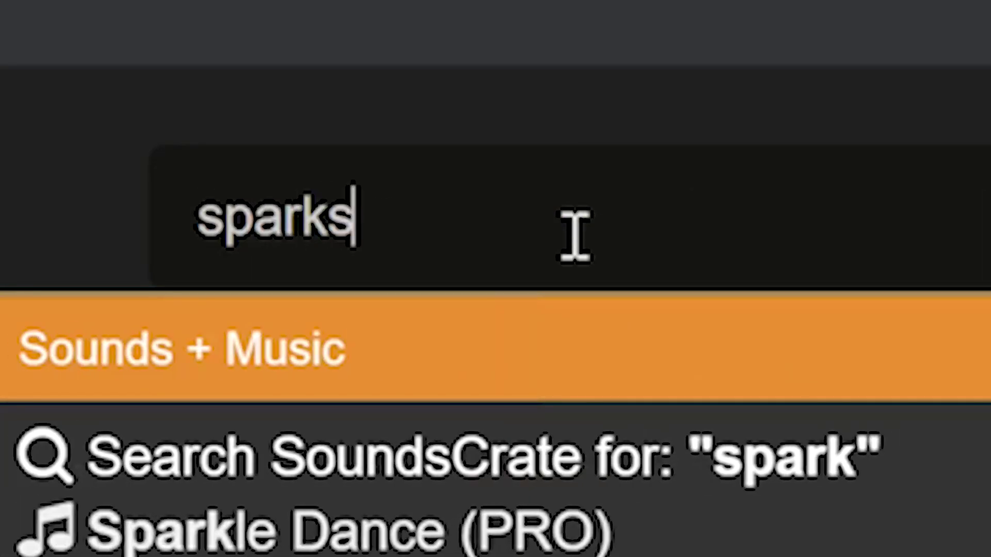
pyautogui.press('Return')
pyautogui.scroll(-4, 184, 270)
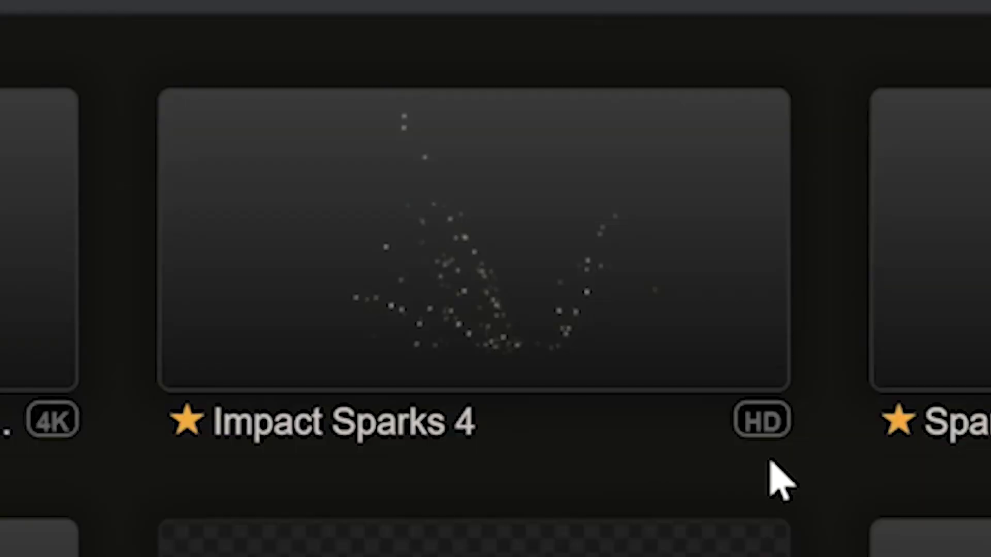
# - Select the Impact Sparks 4 layer in After Effects and reveal its Scale property
pyautogui.moveTo(772, 448)
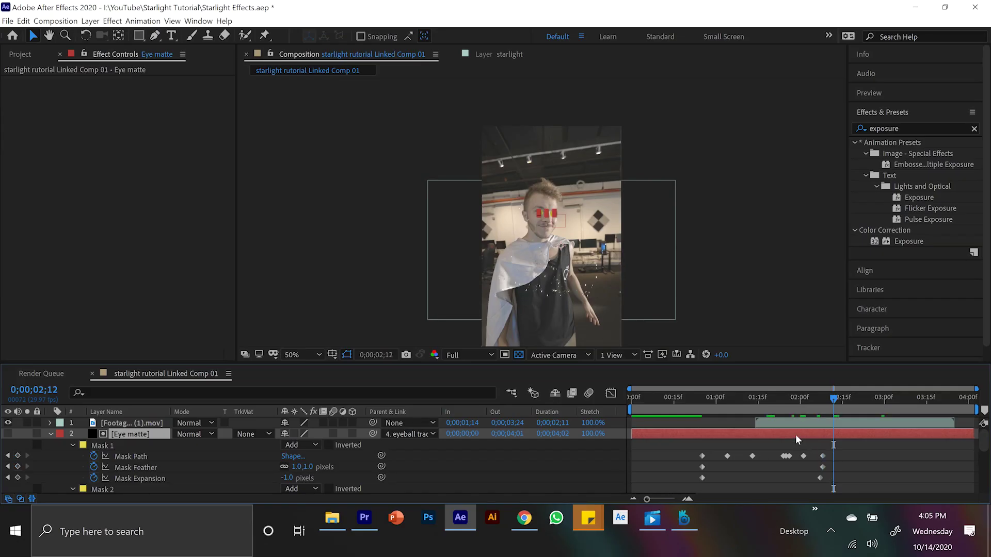
pyautogui.click(800, 425)
pyautogui.press('s')
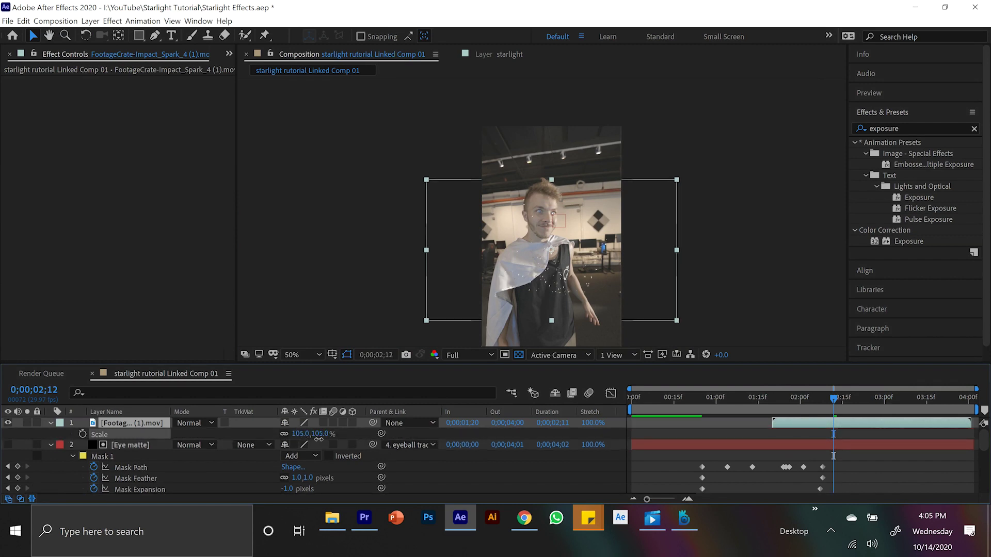
# - Scale the Impact Spark footage layer to 186% and set its blending mode to Add
pyautogui.press('alt+shift+KP_Subtract')
pyautogui.press('alt+shift+KP_Subtract')
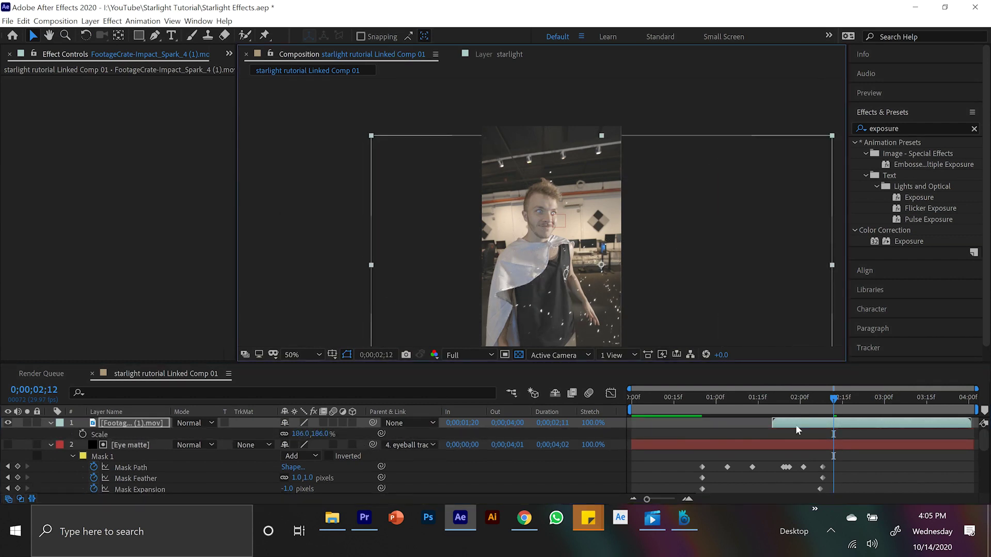
pyautogui.click(770, 412)
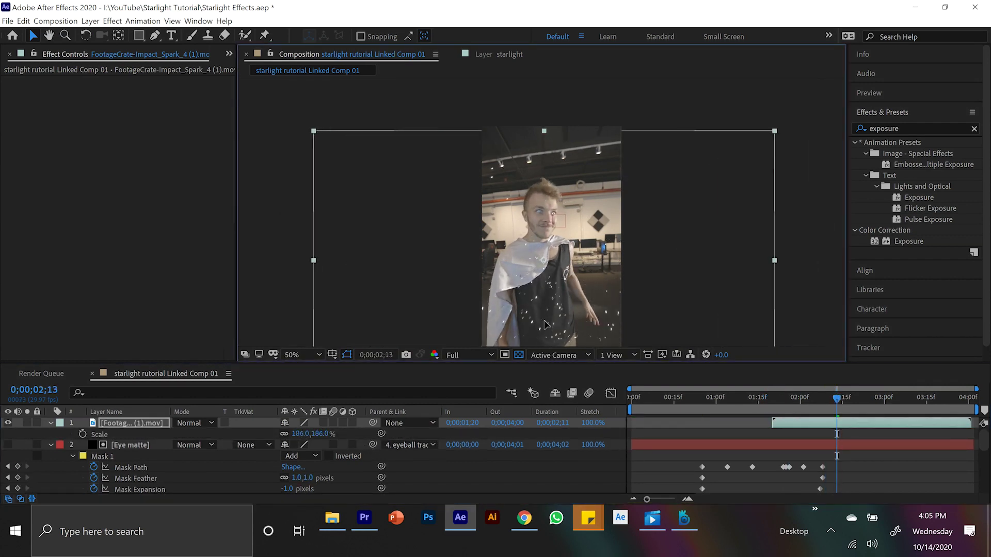
pyautogui.click(196, 423)
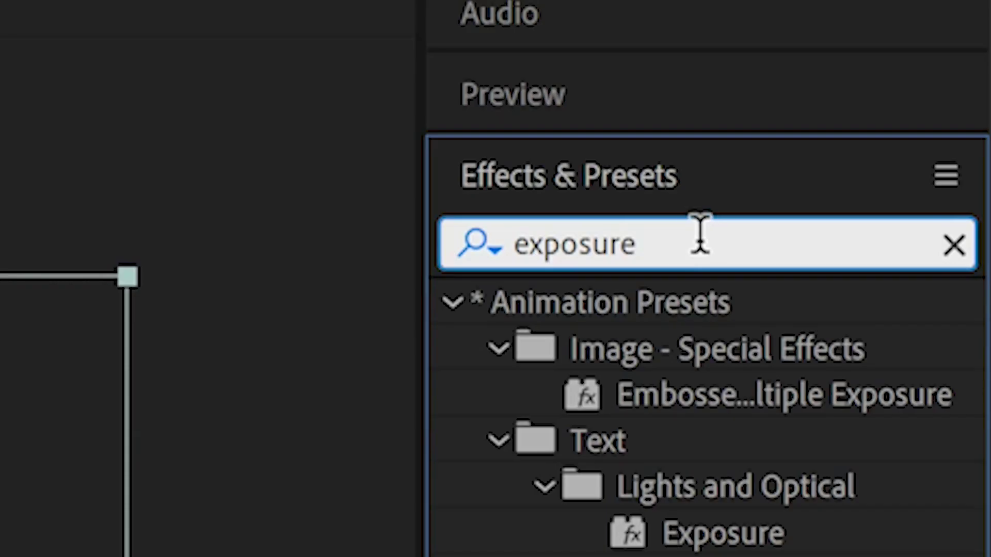
# - Apply a Glow effect with radius 49.0 to the spark footage layer
pyautogui.write('glow')
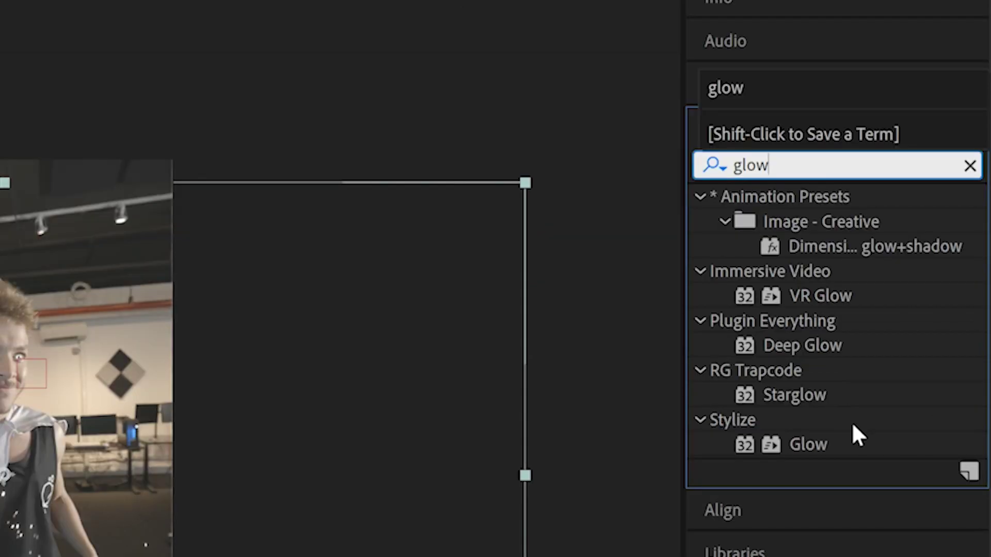
pyautogui.click(826, 446)
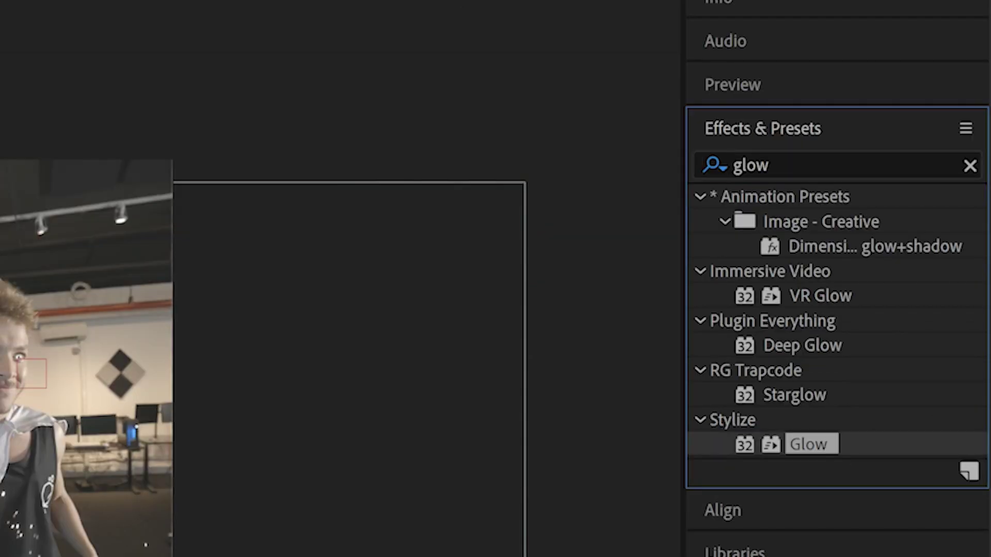
pyautogui.moveTo(811, 444); pyautogui.dragTo(790, 426)
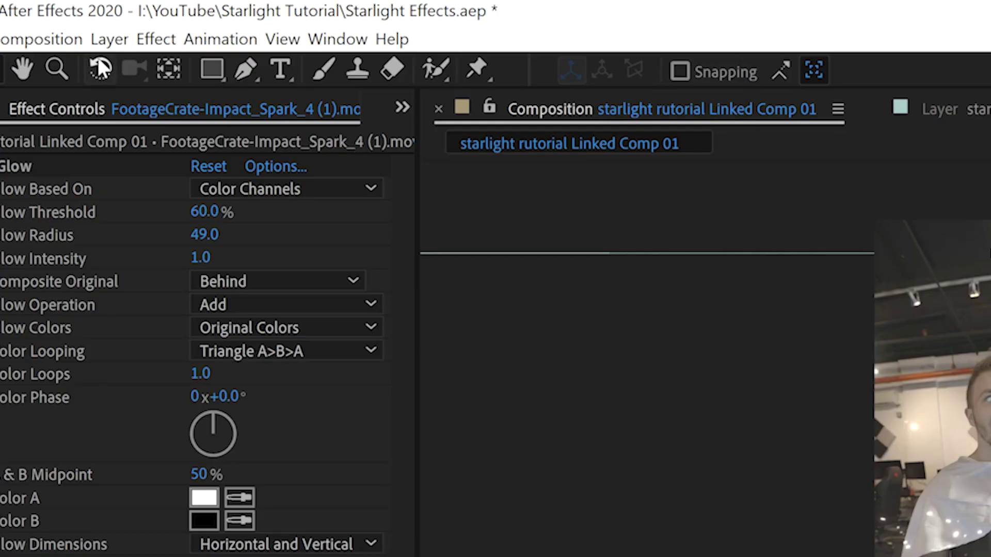
pyautogui.click(109, 39)
# - Create an adjustment layer, draw a large feathered mask on it, and apply Curves to lift the tones
pyautogui.moveTo(103, 58)
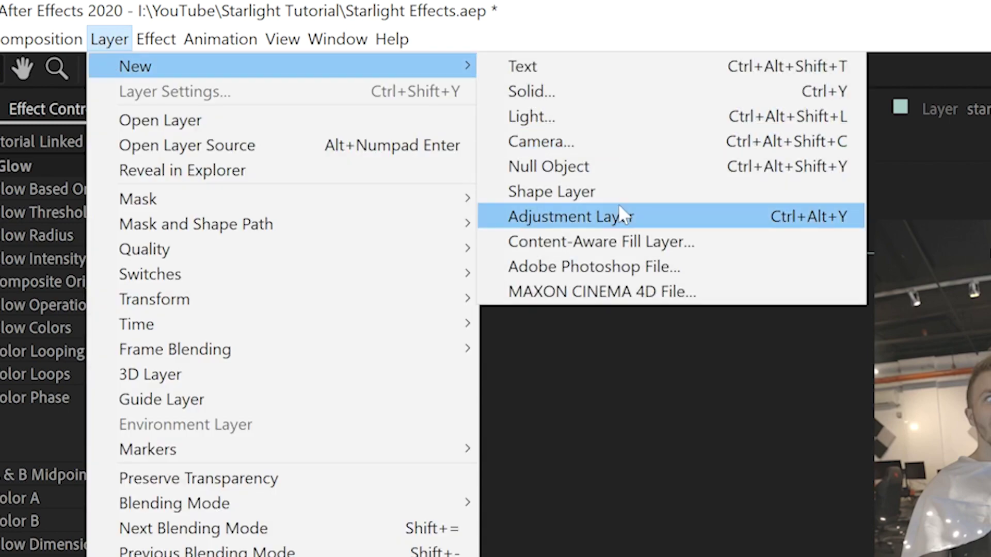
pyautogui.click(608, 227)
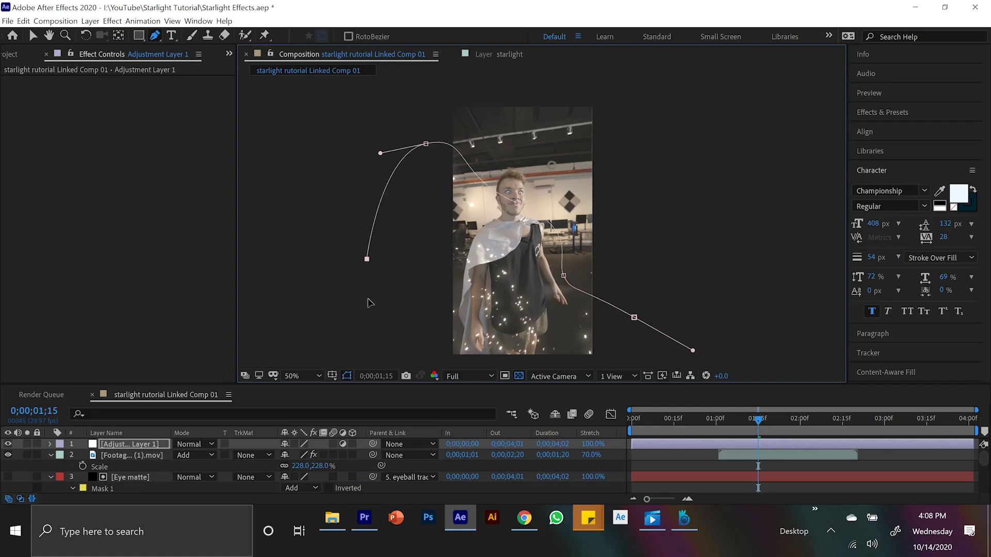
pyautogui.press(',')
pyautogui.click(501, 338)
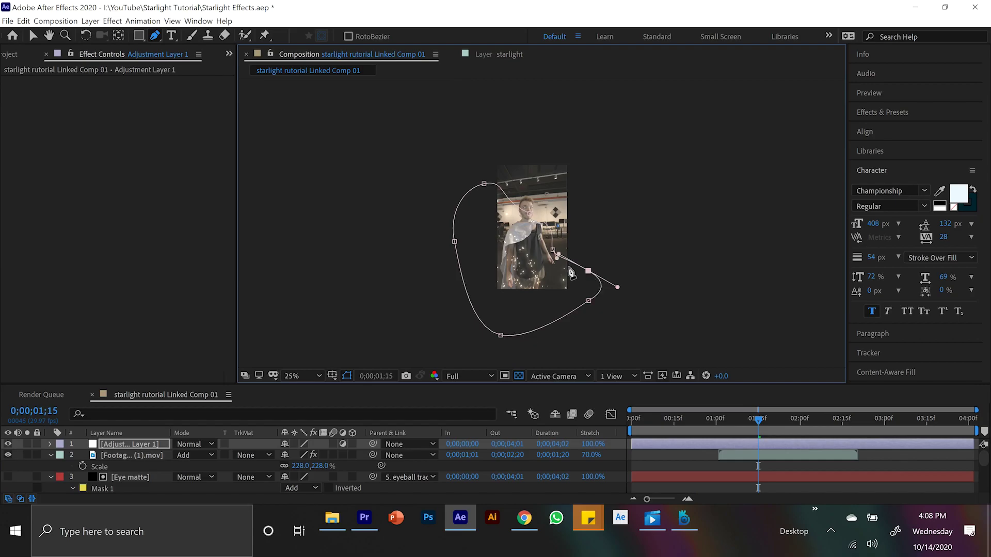
pyautogui.press('.')
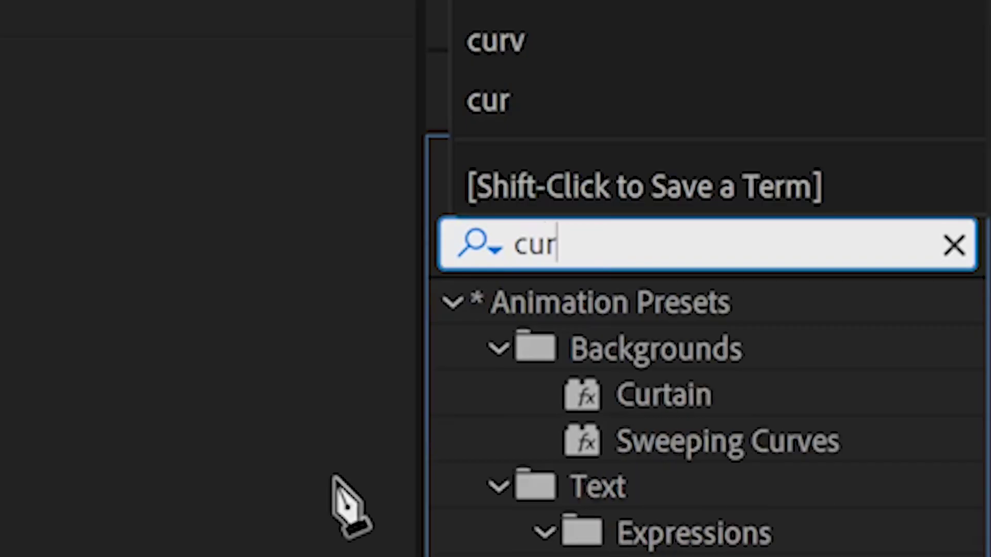
pyautogui.write('ves')
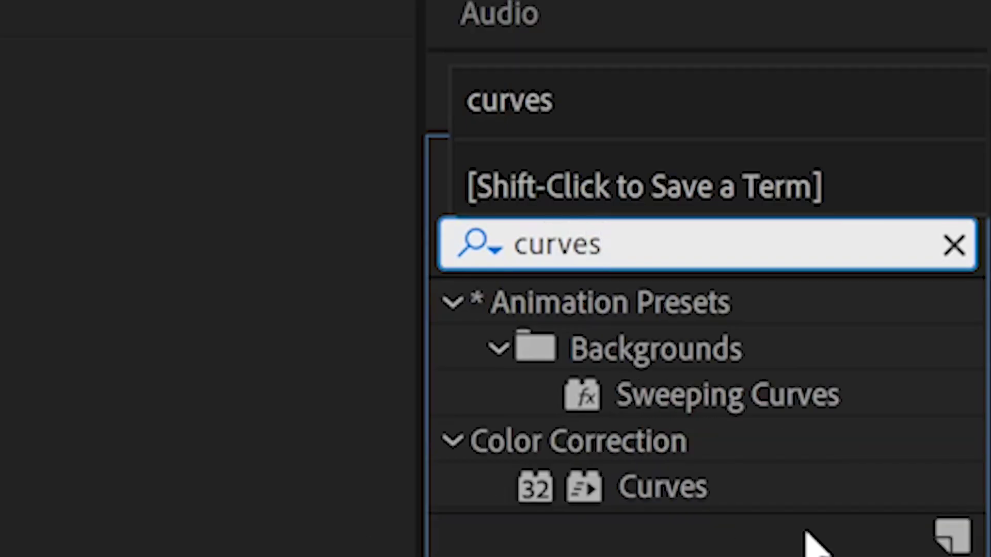
pyautogui.click(671, 488)
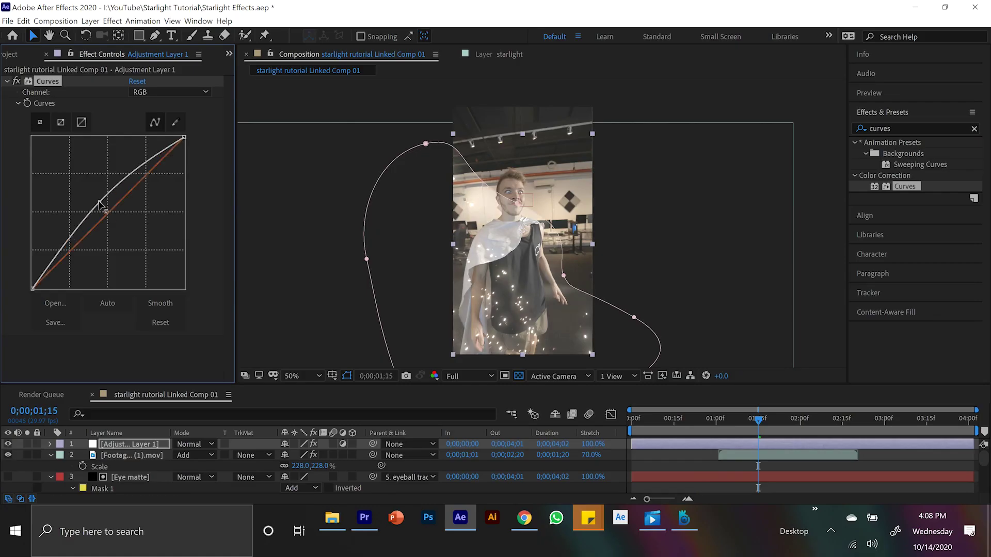
pyautogui.moveTo(103, 212); pyautogui.dragTo(103, 205)
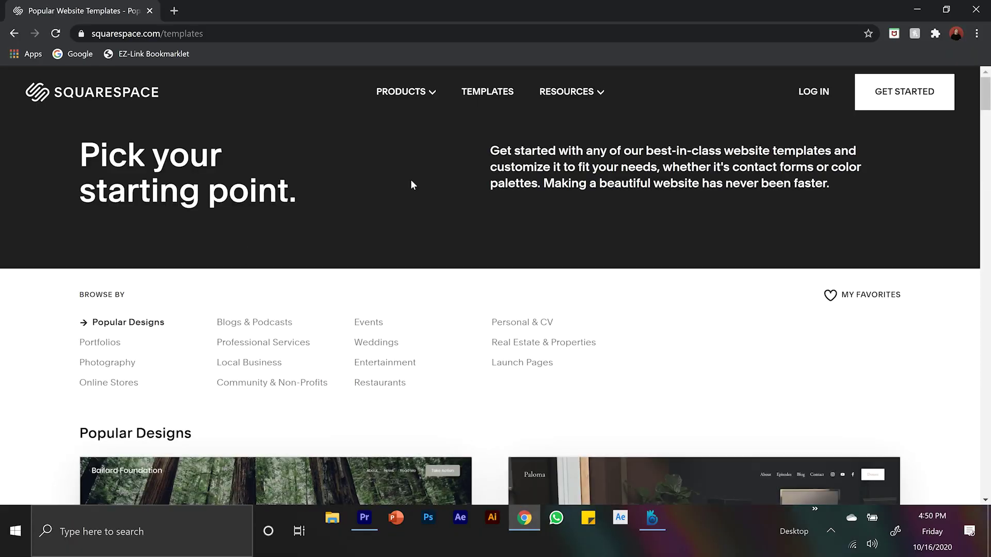
# - Go to Squarespace's portfolio websites page from PRODUCTS and scroll down to Expand your network
pyautogui.click(432, 93)
pyautogui.click(433, 93)
pyautogui.click(432, 93)
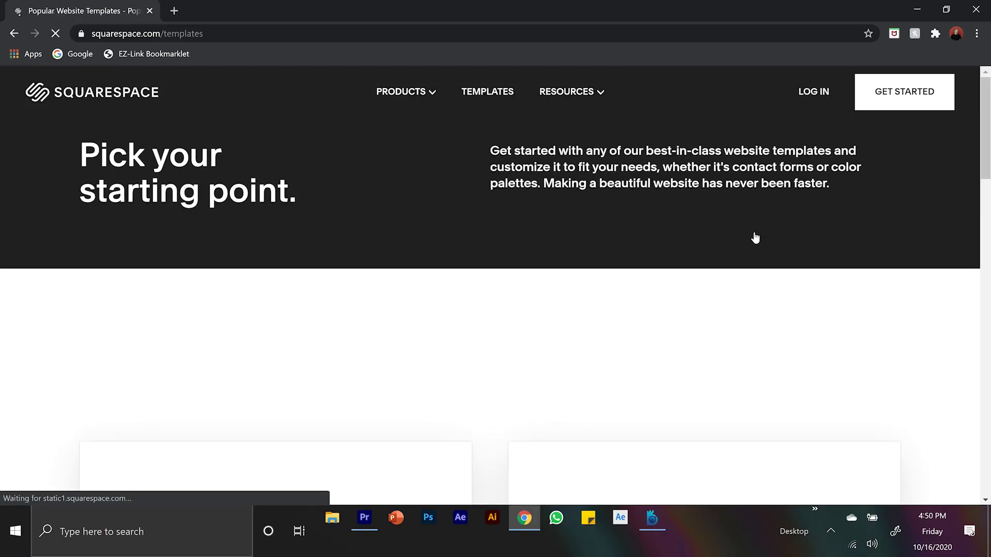
pyautogui.scroll(-6, 758, 273)
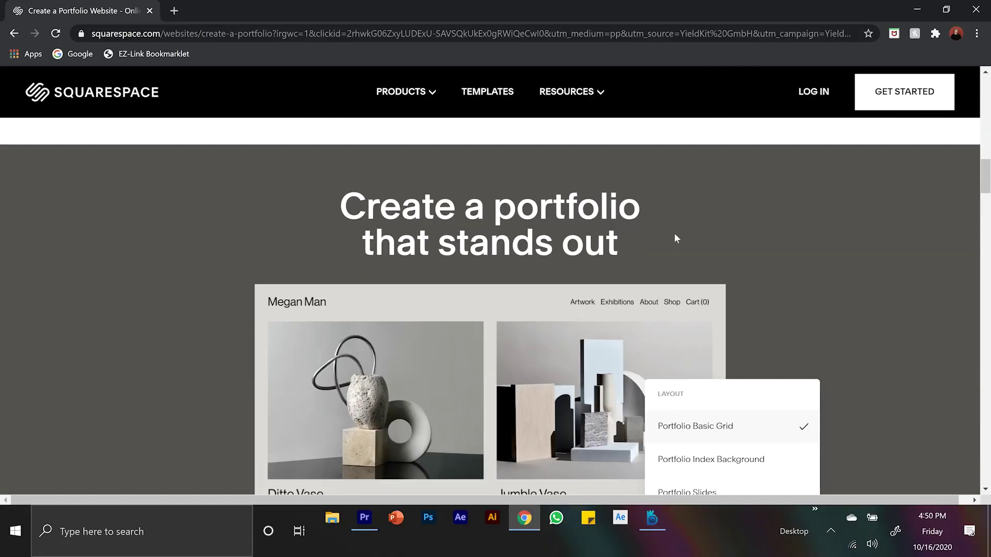
pyautogui.scroll(-5, 674, 234)
pyautogui.scroll(-10, 675, 238)
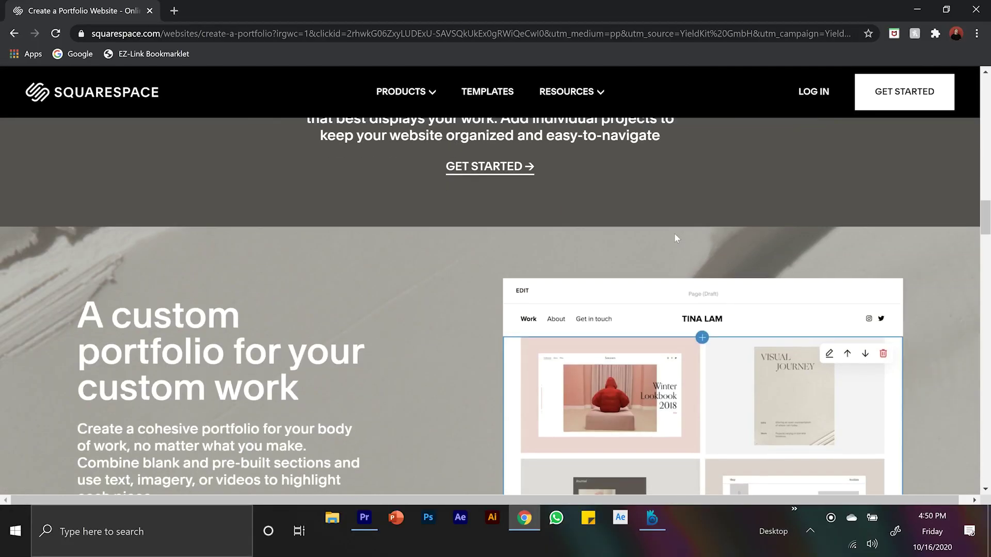
pyautogui.scroll(-10, 674, 234)
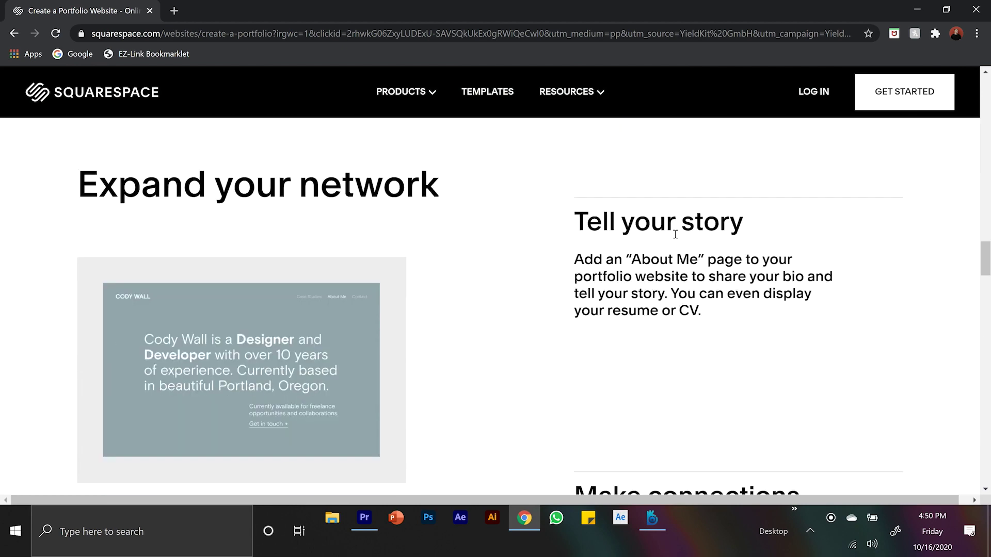
pyautogui.scroll(-5, 674, 237)
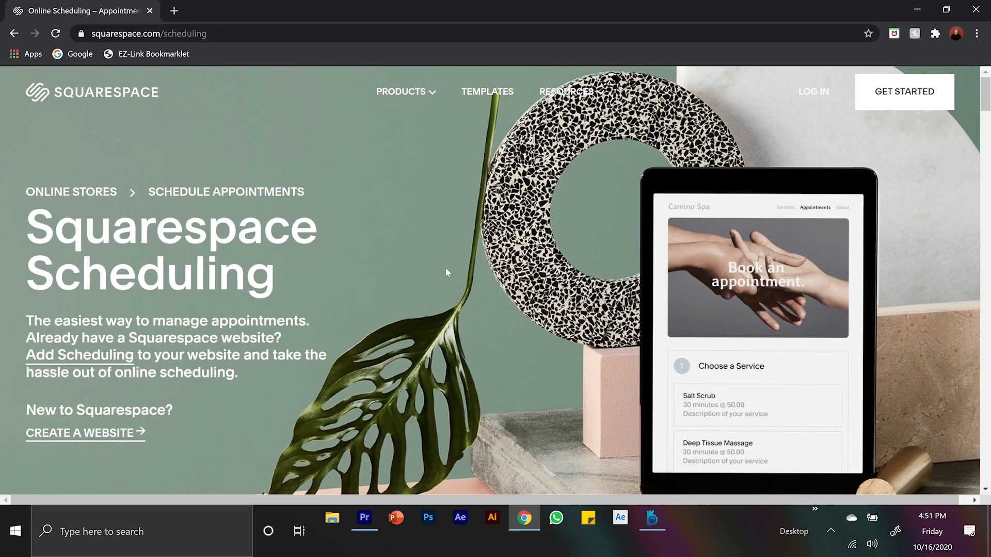
pyautogui.scroll(-5, 447, 272)
pyautogui.scroll(-2, 447, 273)
pyautogui.scroll(-6, 447, 272)
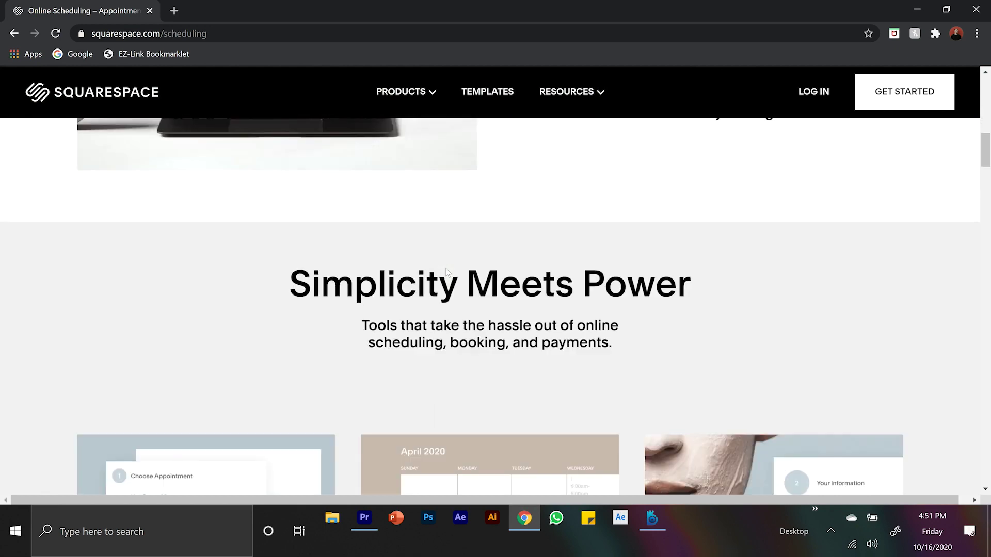
pyautogui.scroll(-3, 447, 273)
pyautogui.scroll(-5, 447, 273)
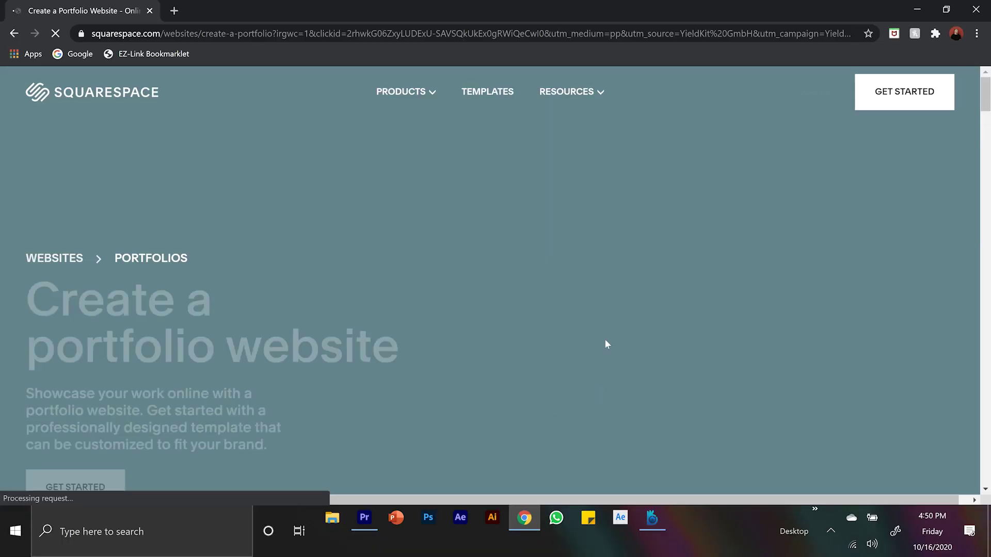
pyautogui.scroll(-10, 675, 230)
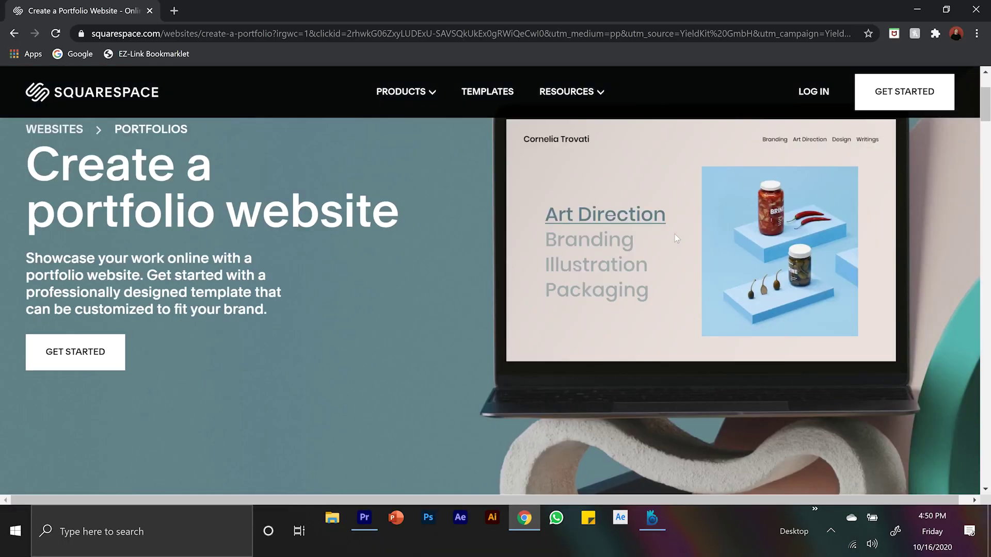